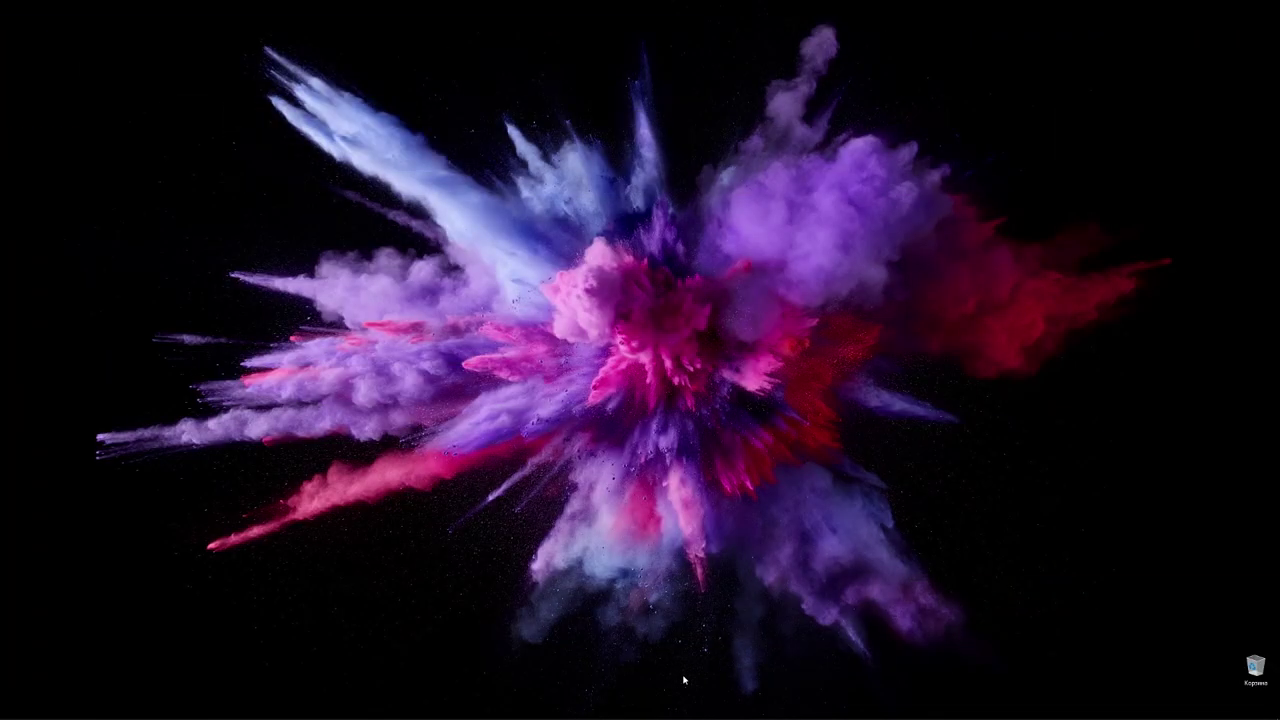
Bring up the hat portrait in Lightroom and preview it with saturation drained toward black and white
left_click(678, 708)
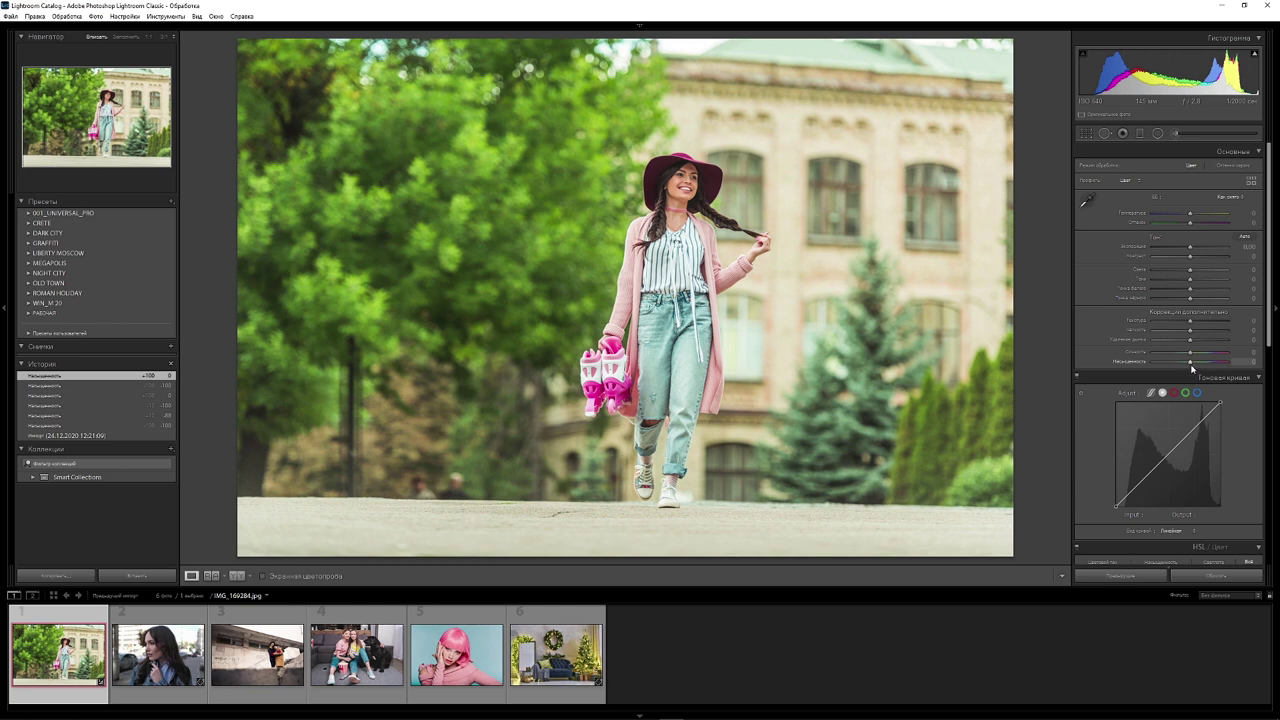
left_click_drag(1190, 362, 1061, 365)
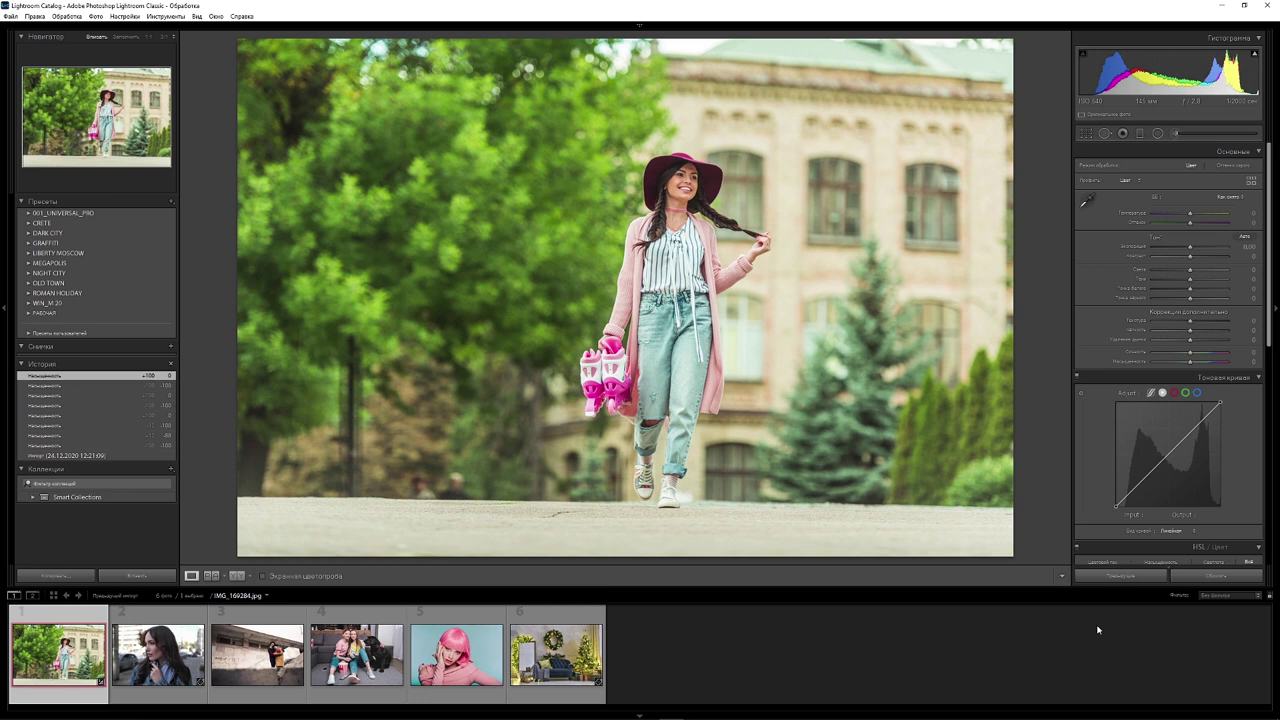
Open the Profile browser showing all black-and-white profile thumbnails
left_click(1140, 182)
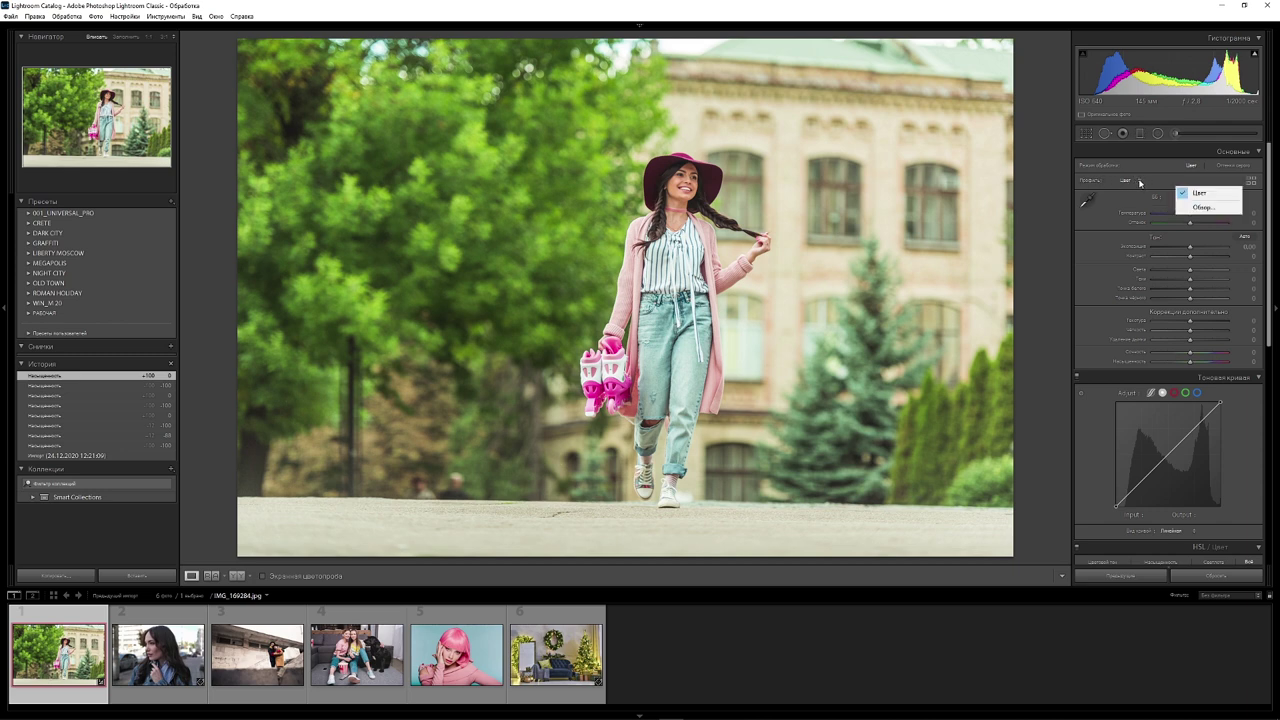
left_click(1203, 207)
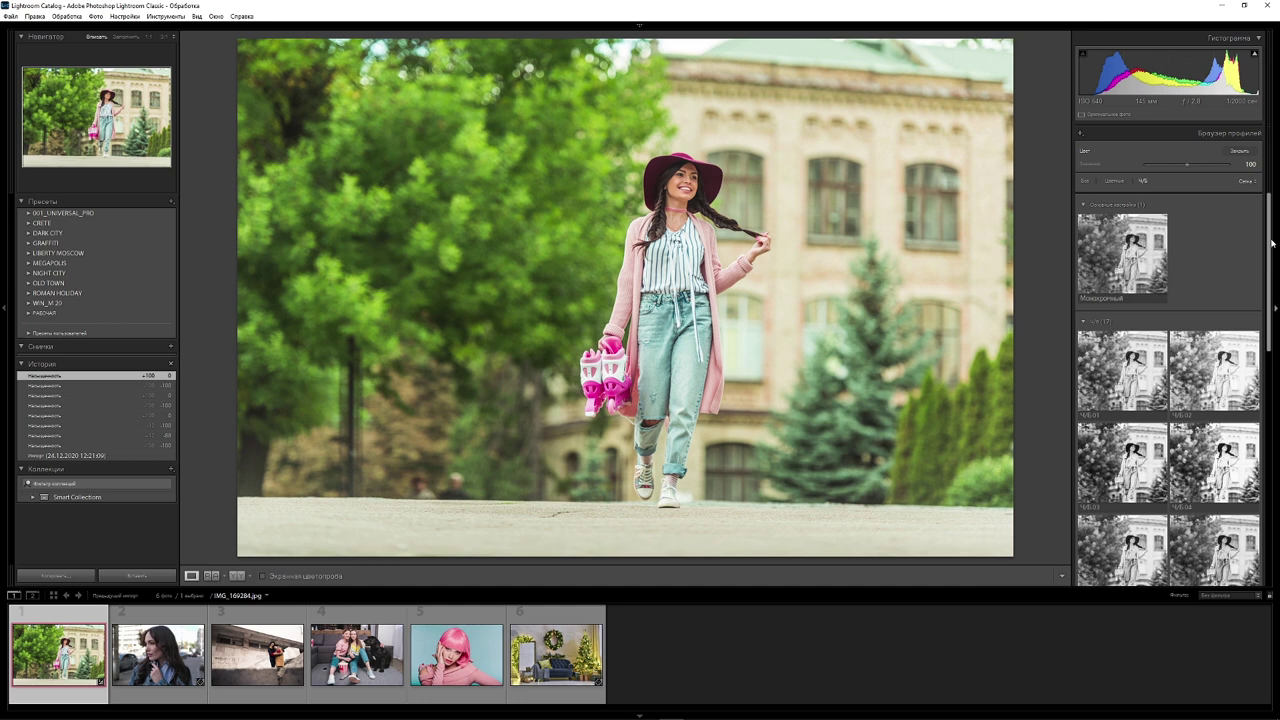
left_click_drag(1271, 242, 1271, 286)
scroll(1127, 370, "up", 2)
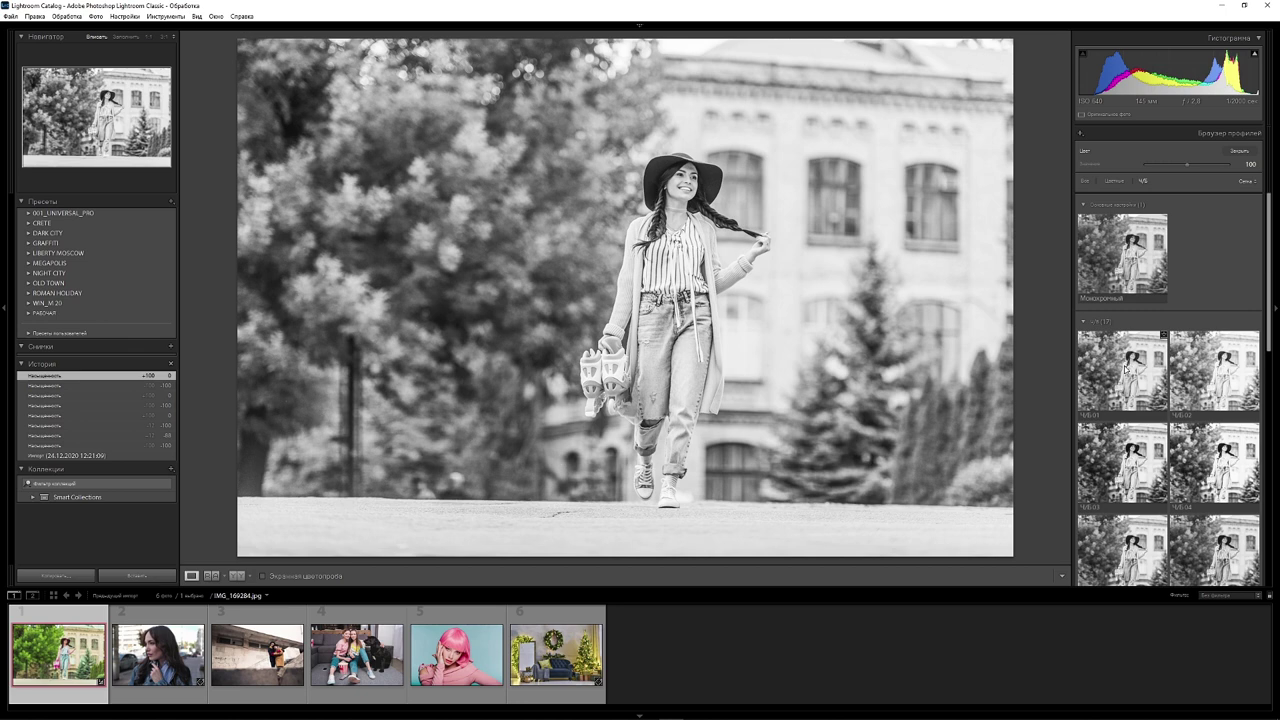
Compare Ч/Б 01–03 and the orange, green and blue filter profiles, then apply Ч/Б 11
left_click(1127, 370)
left_click(1214, 370)
left_click(1122, 462)
scroll(1256, 567, "down", 6)
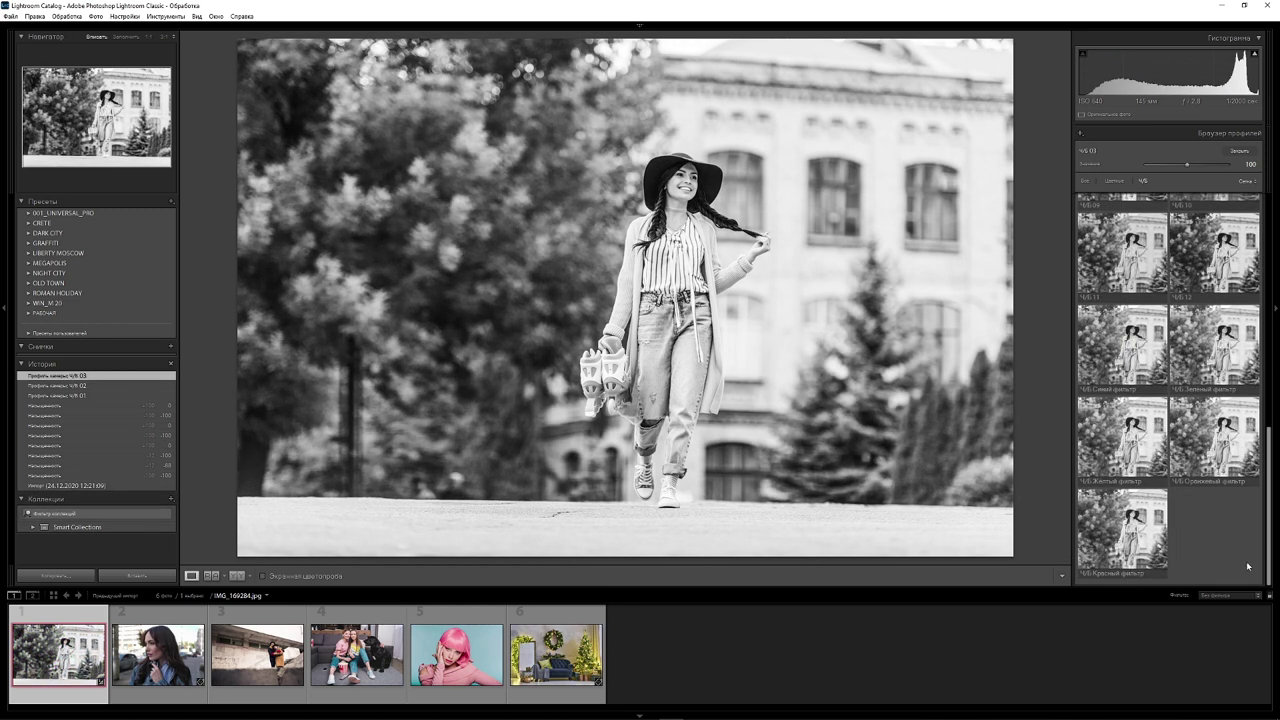
left_click(1214, 437)
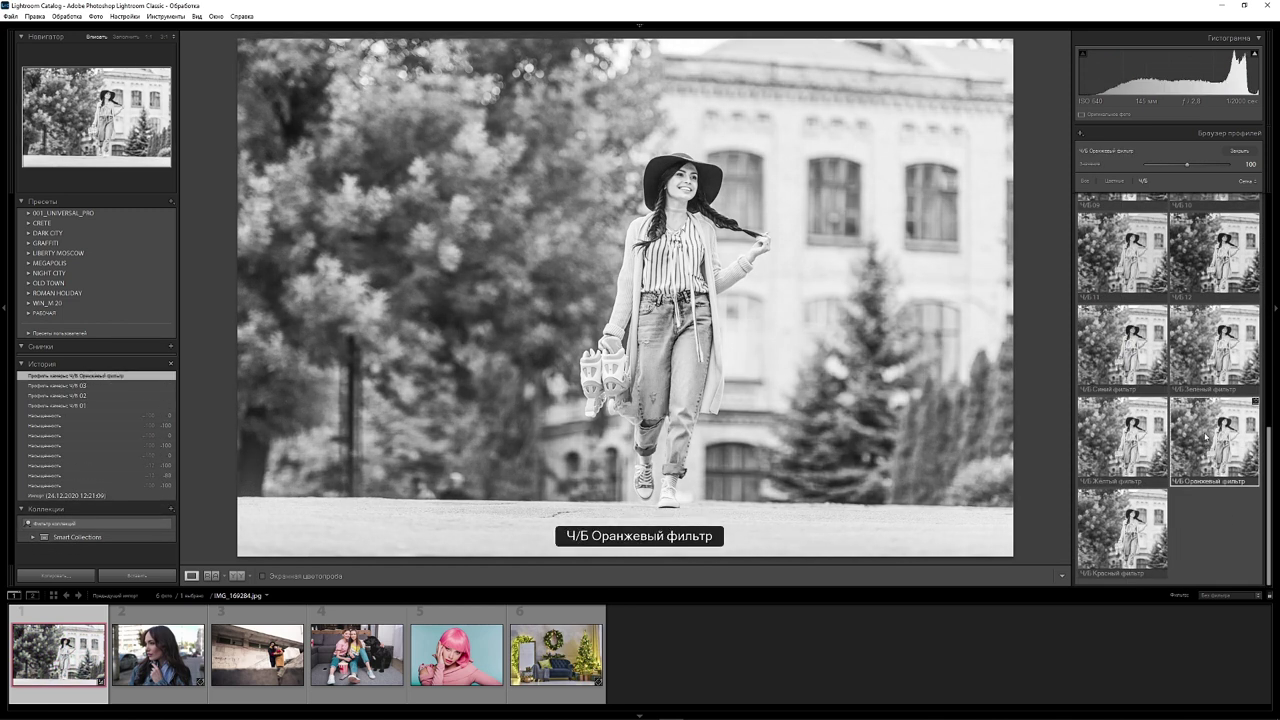
left_click(1208, 345)
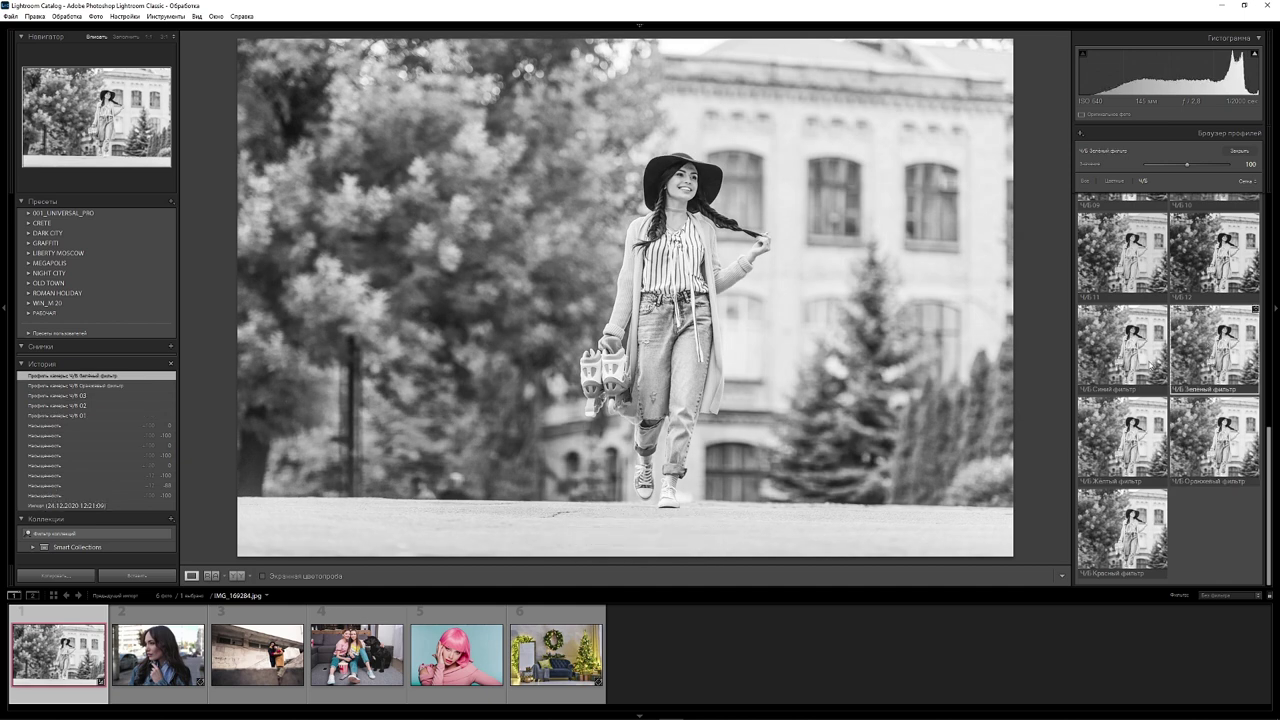
left_click(1106, 368)
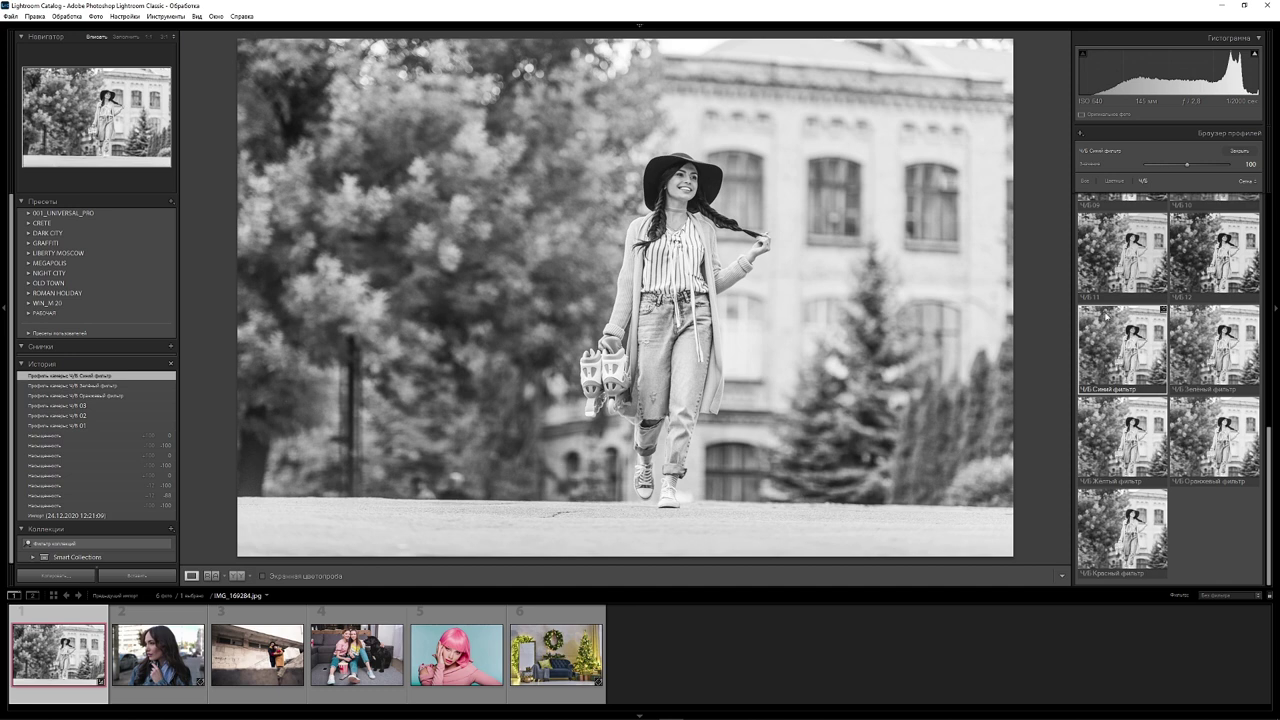
left_click(1115, 255)
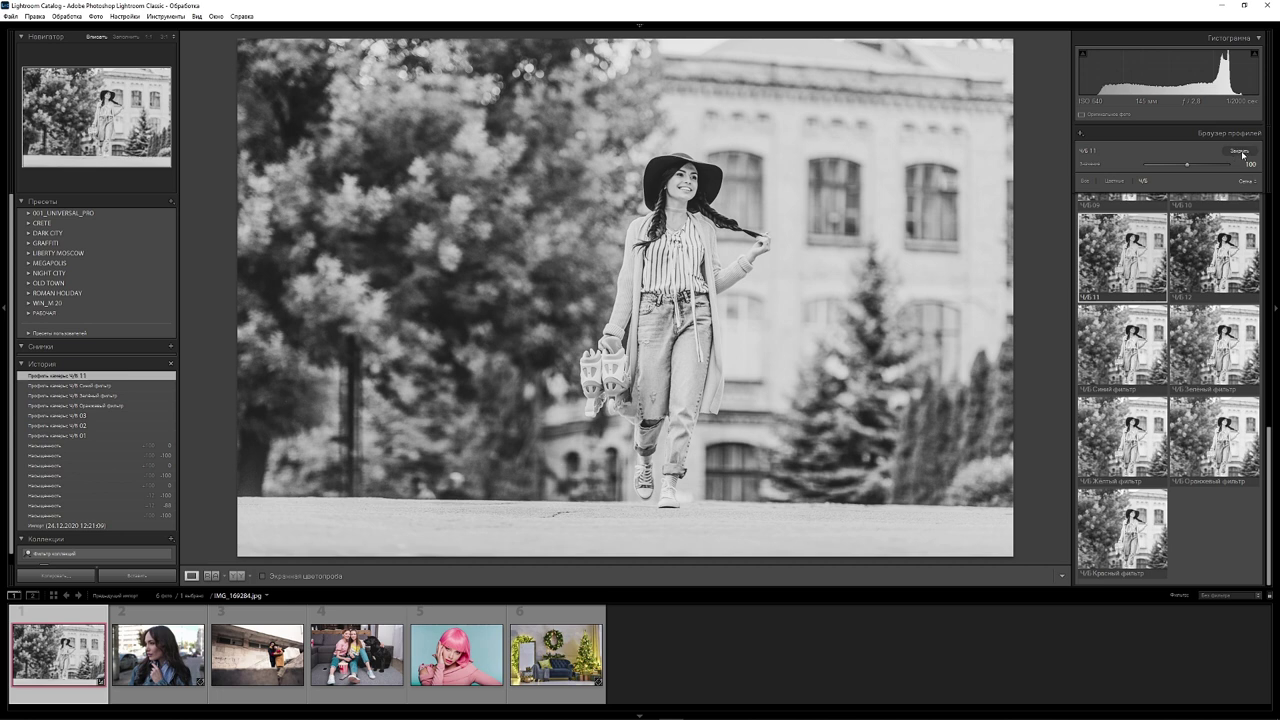
left_click(1240, 154)
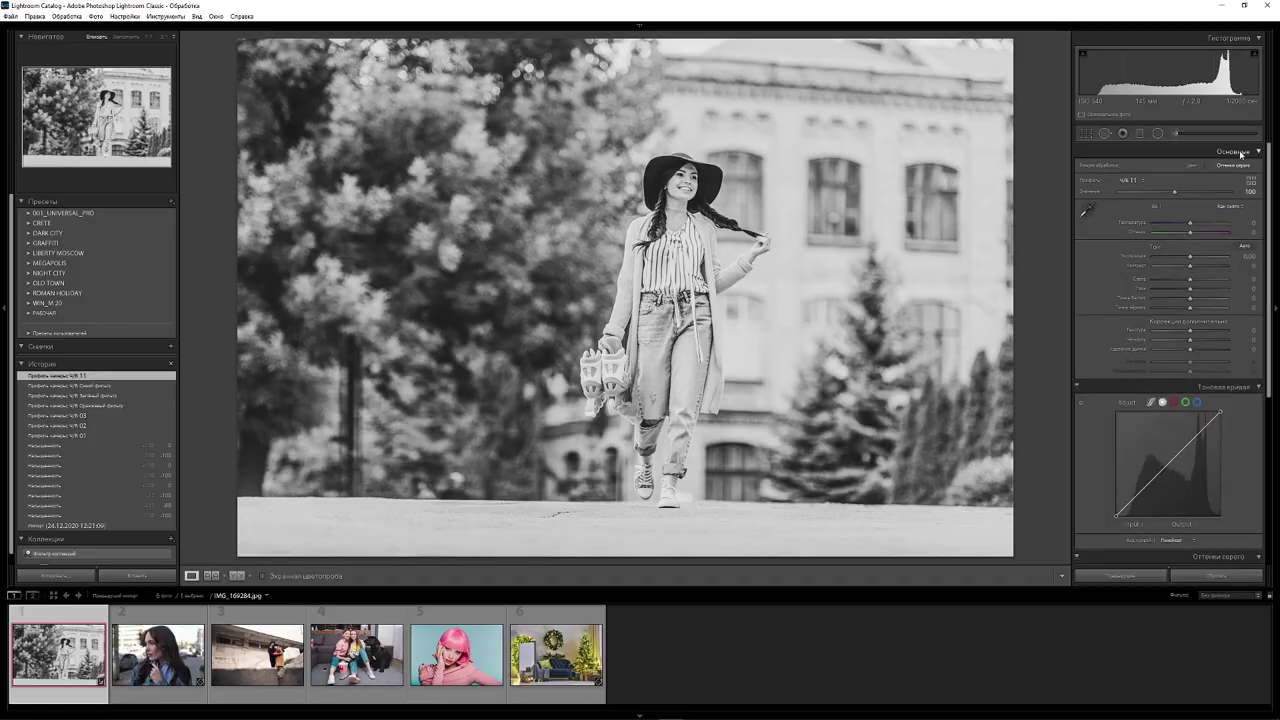
key("v")
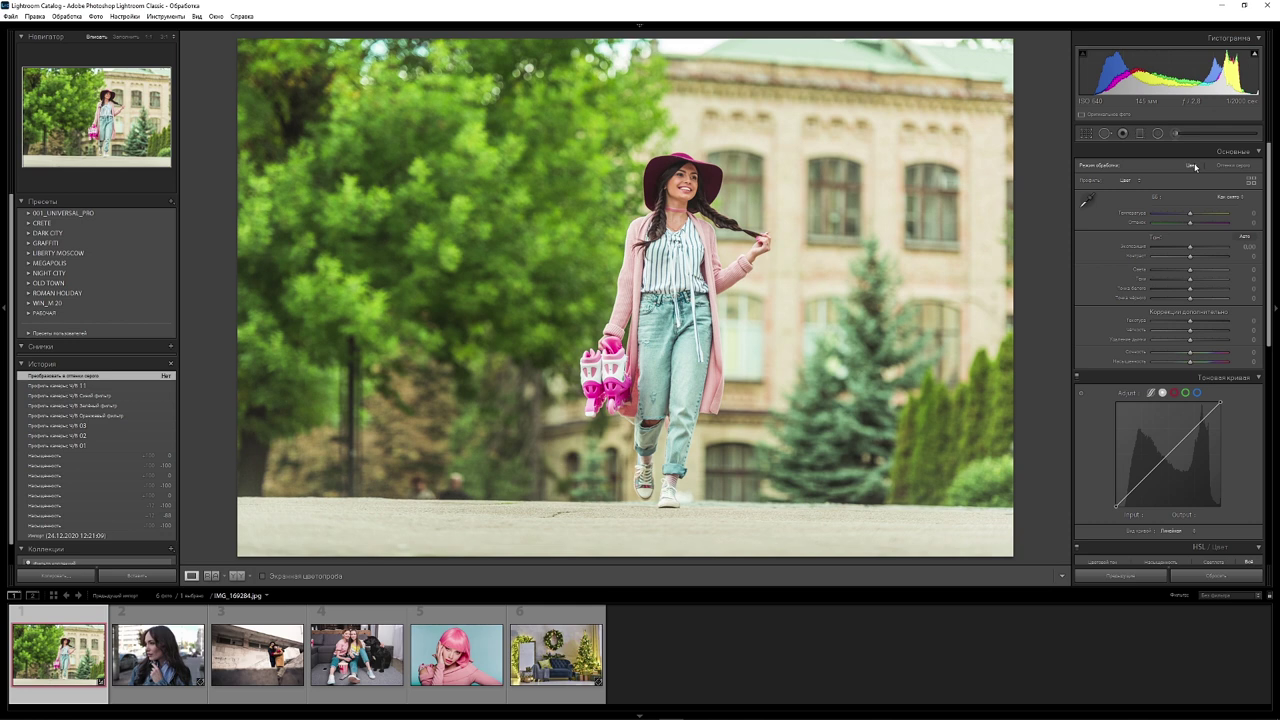
left_click(1232, 165)
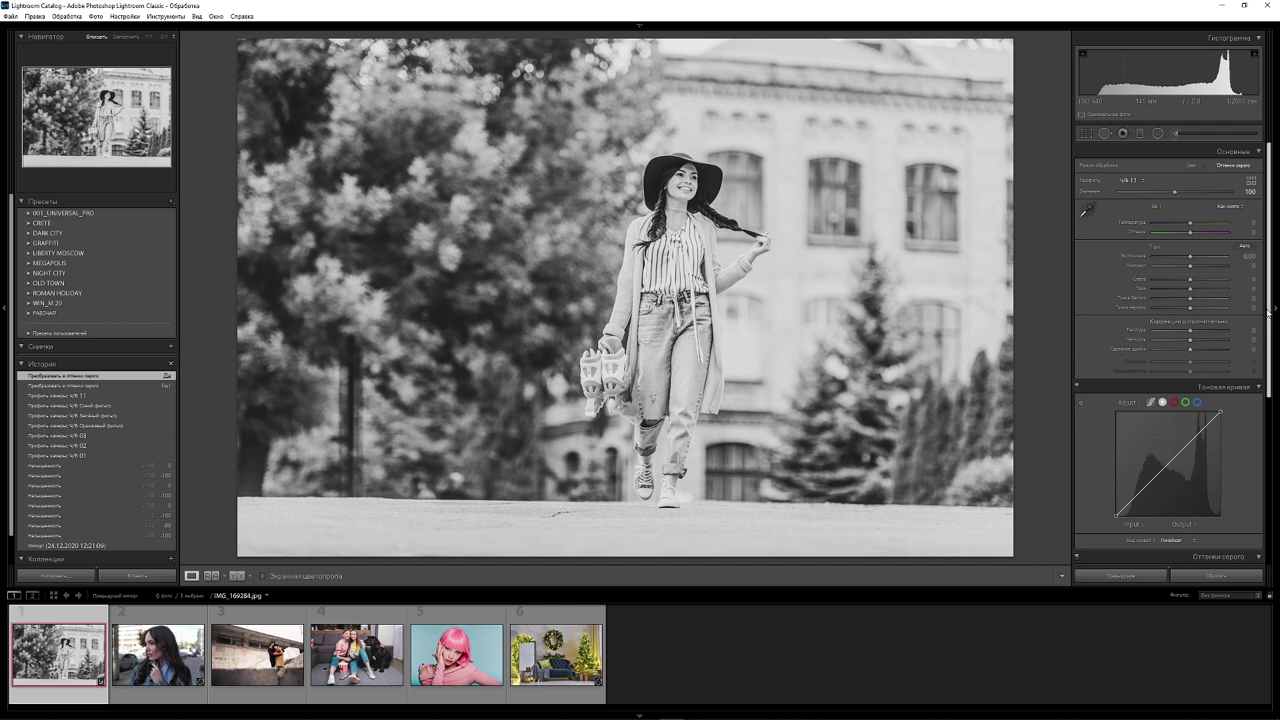
Set the B&W Mix Green level to -66, darkening the trees behind the woman
left_click_drag(1272, 300, 1272, 390)
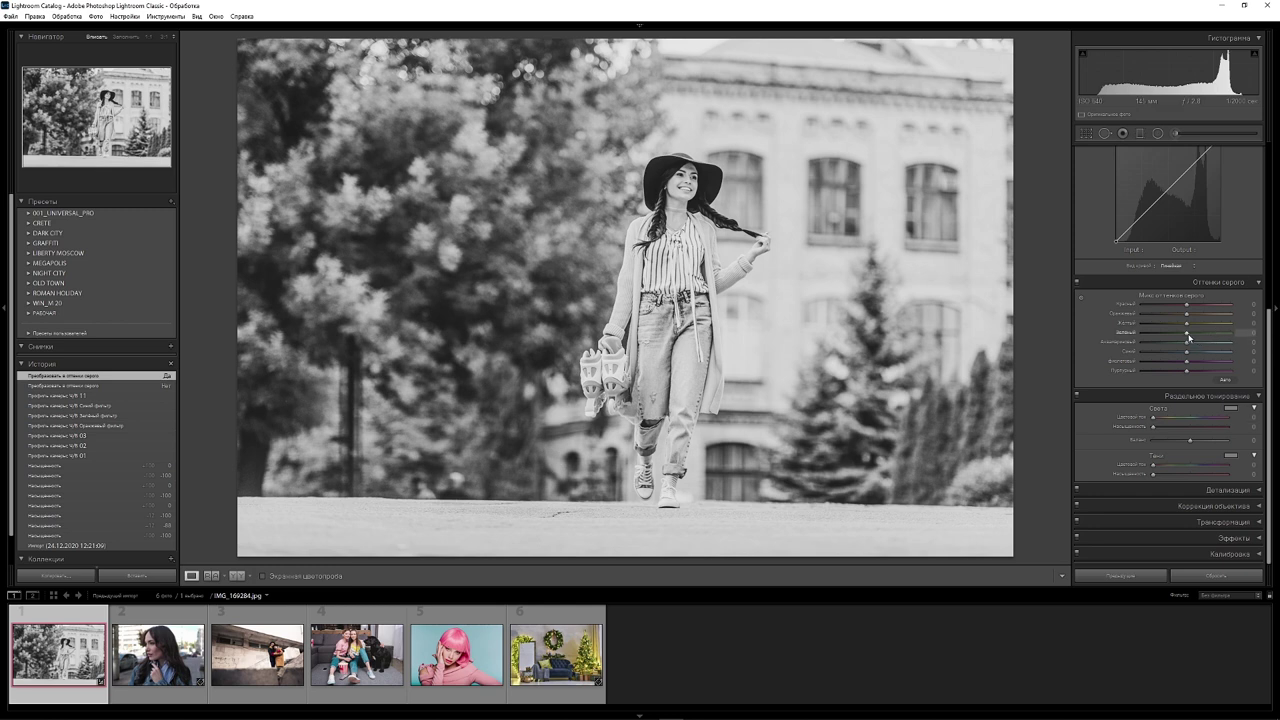
mouse_move(1188, 338)
left_mouse_down()
mouse_move(1152, 336)
mouse_move(1188, 338)
mouse_move(1172, 338)
left_mouse_up()
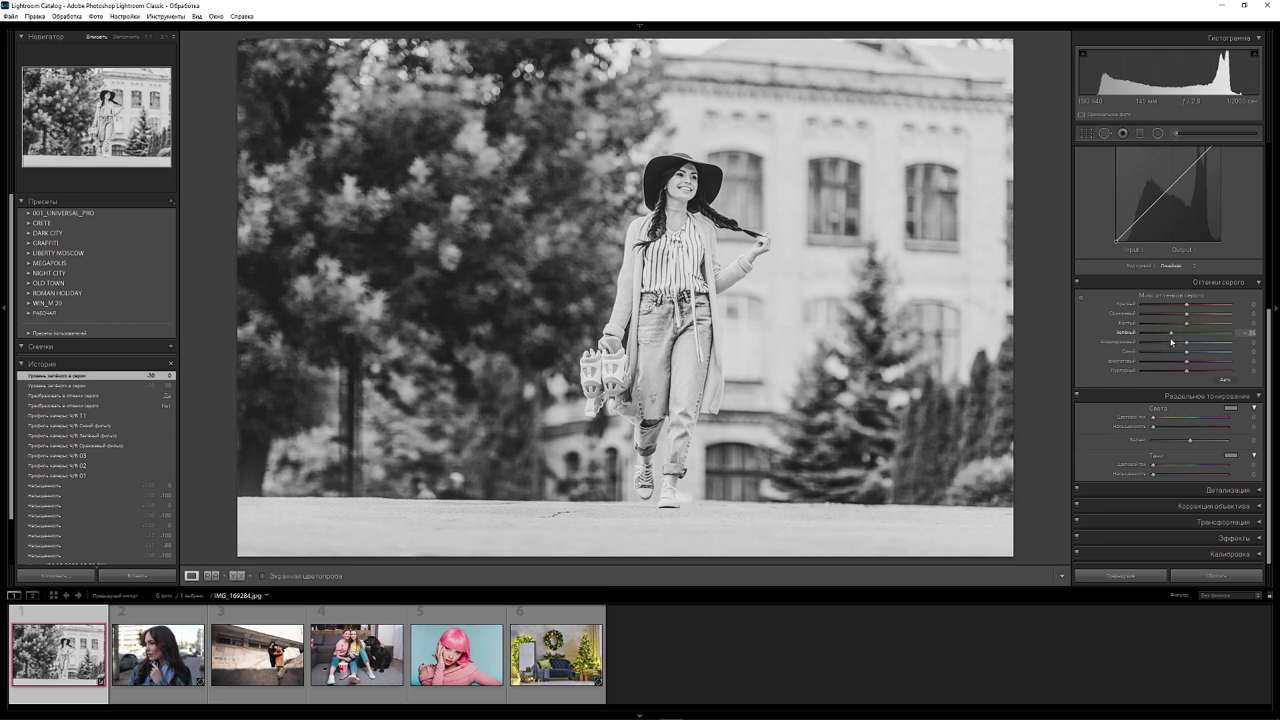
left_click_drag(1172, 342, 1200, 336)
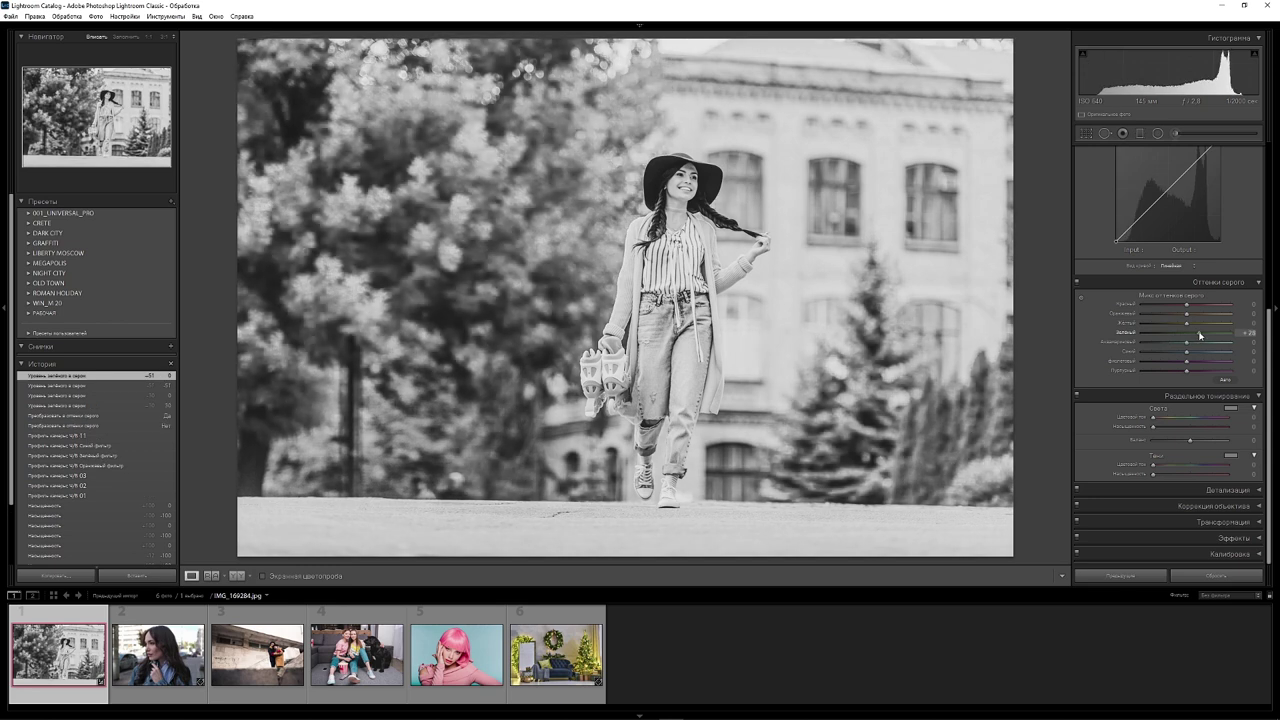
double_click(1200, 335)
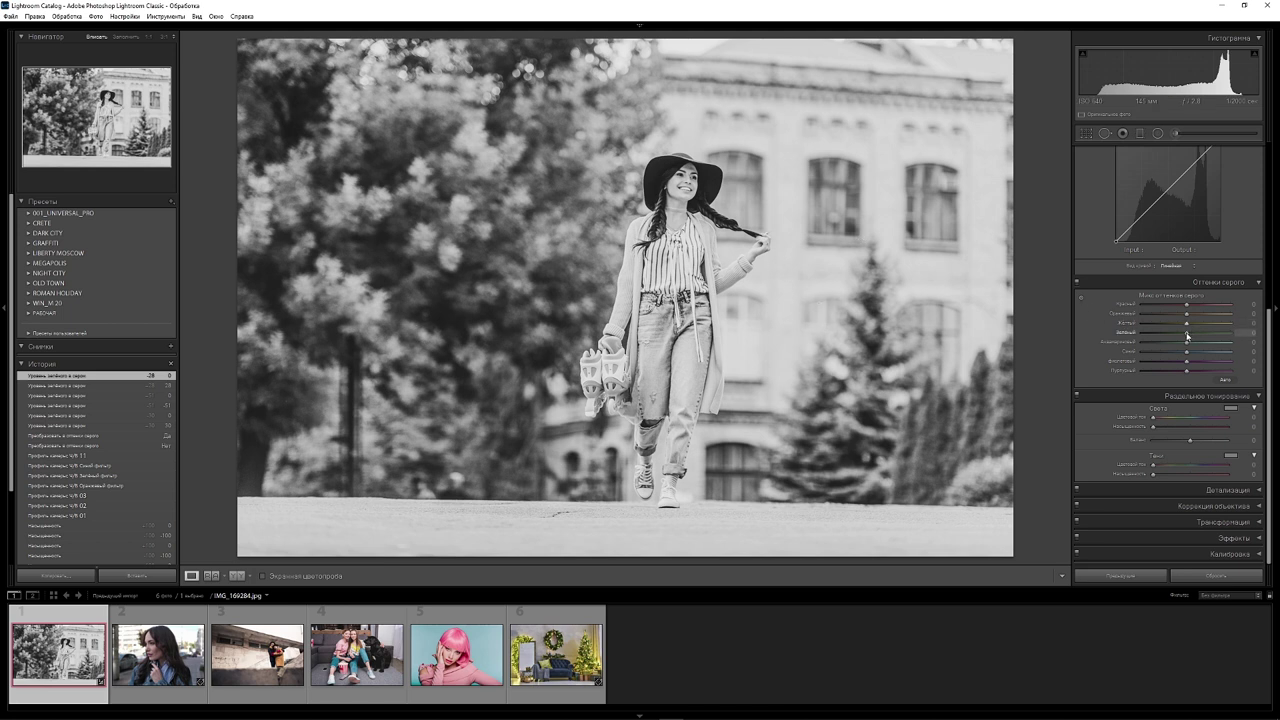
left_click_drag(1187, 337, 1157, 341)
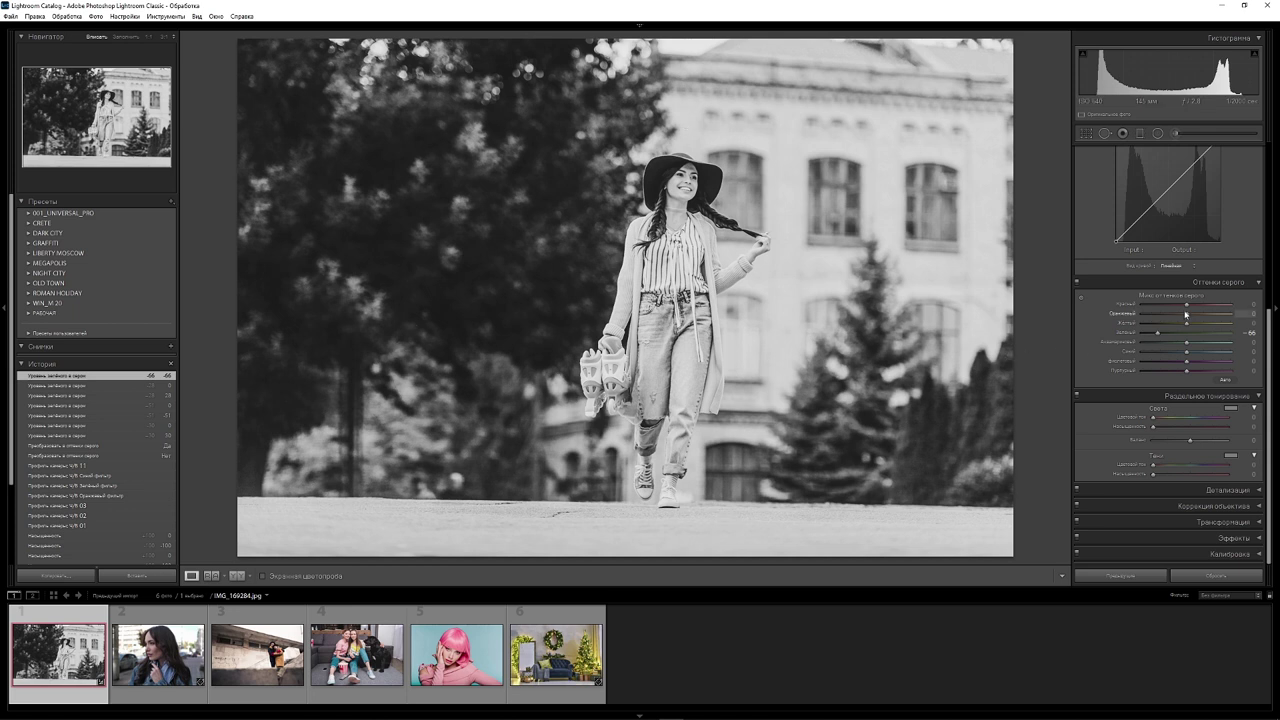
Keep B&W Mix Red at 0 after testing it and settle Orange at -7
left_click_drag(1186, 304, 1179, 304)
left_click_drag(1179, 304, 1188, 308)
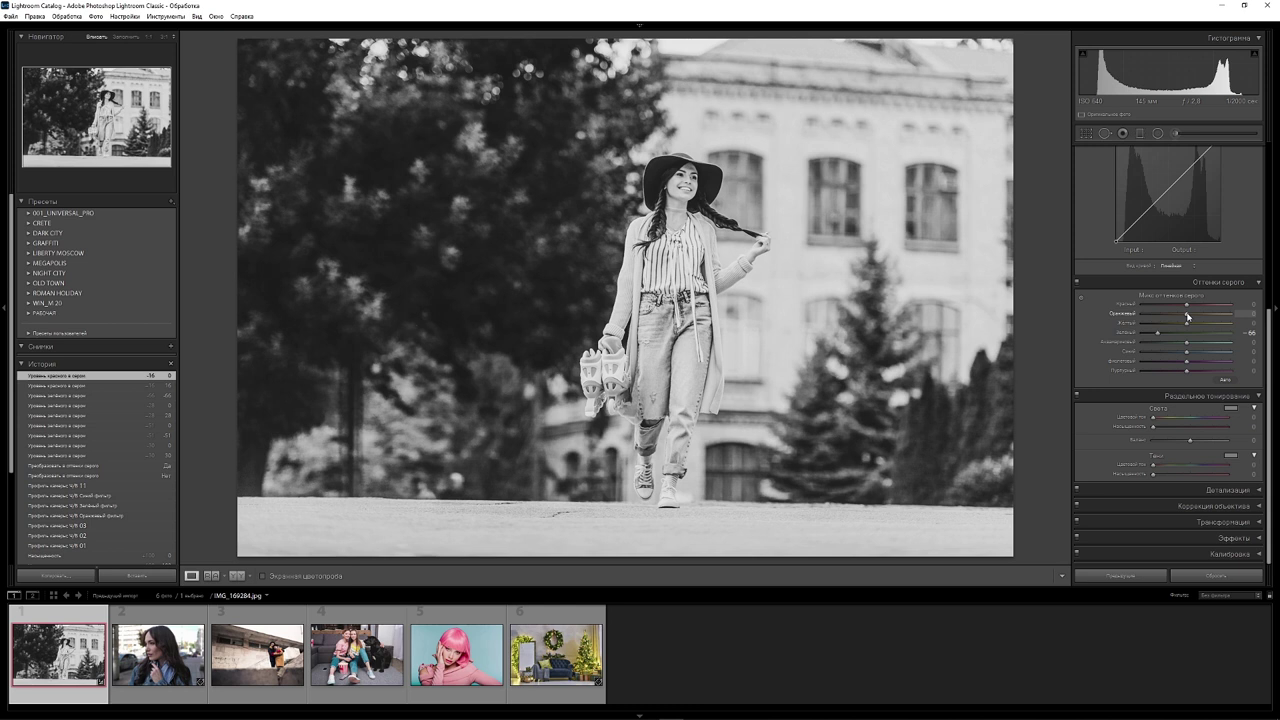
left_click_drag(1187, 316, 1168, 316)
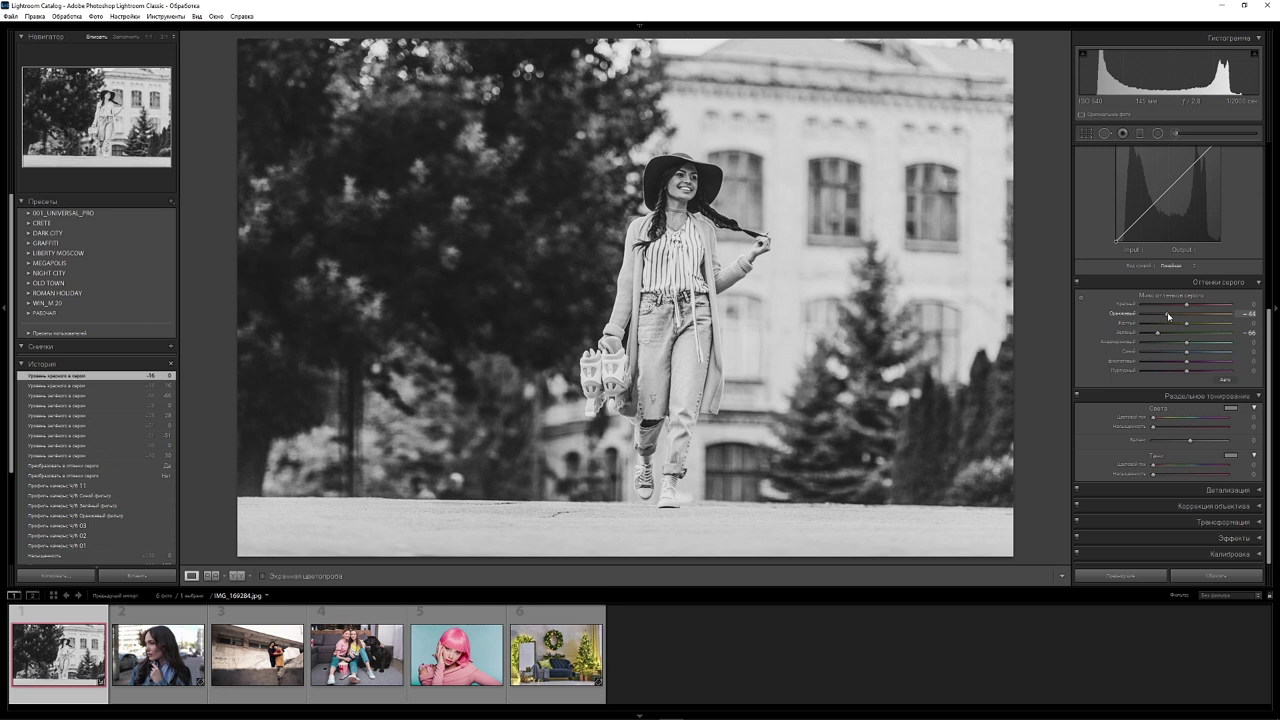
left_click_drag(1168, 316, 1187, 316)
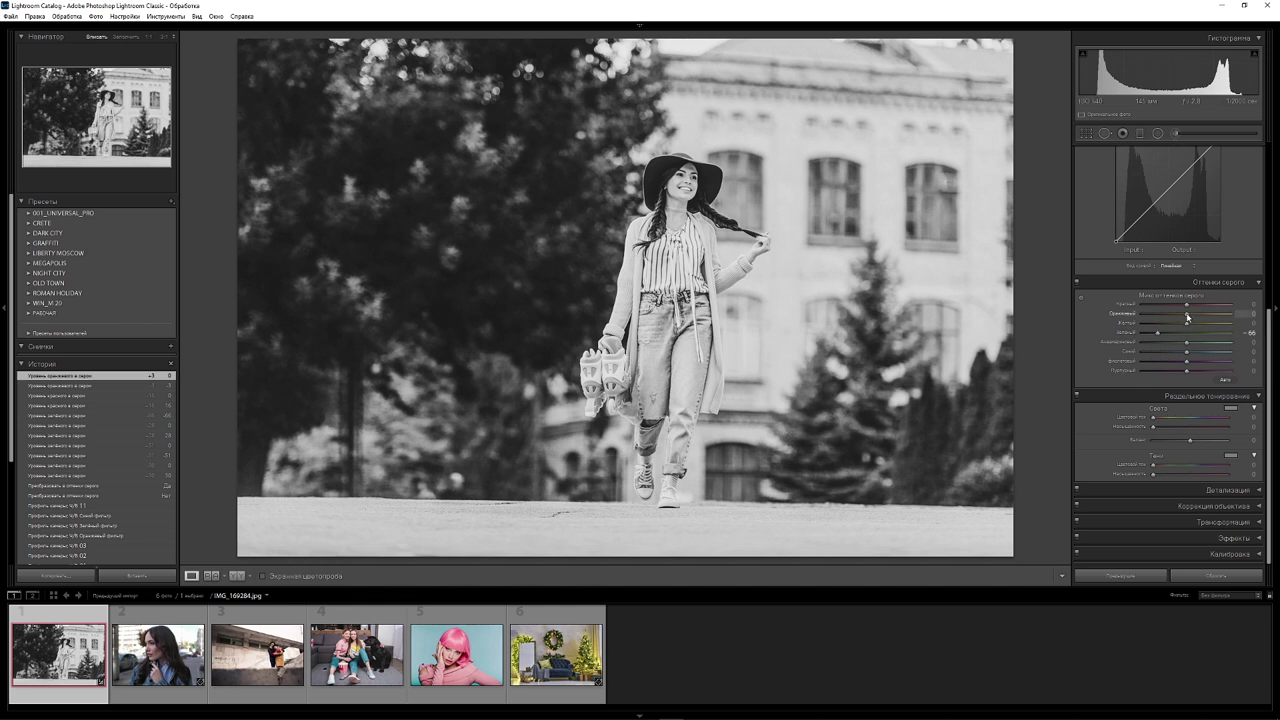
left_click_drag(1187, 318, 1185, 318)
mouse_move(357, 655)
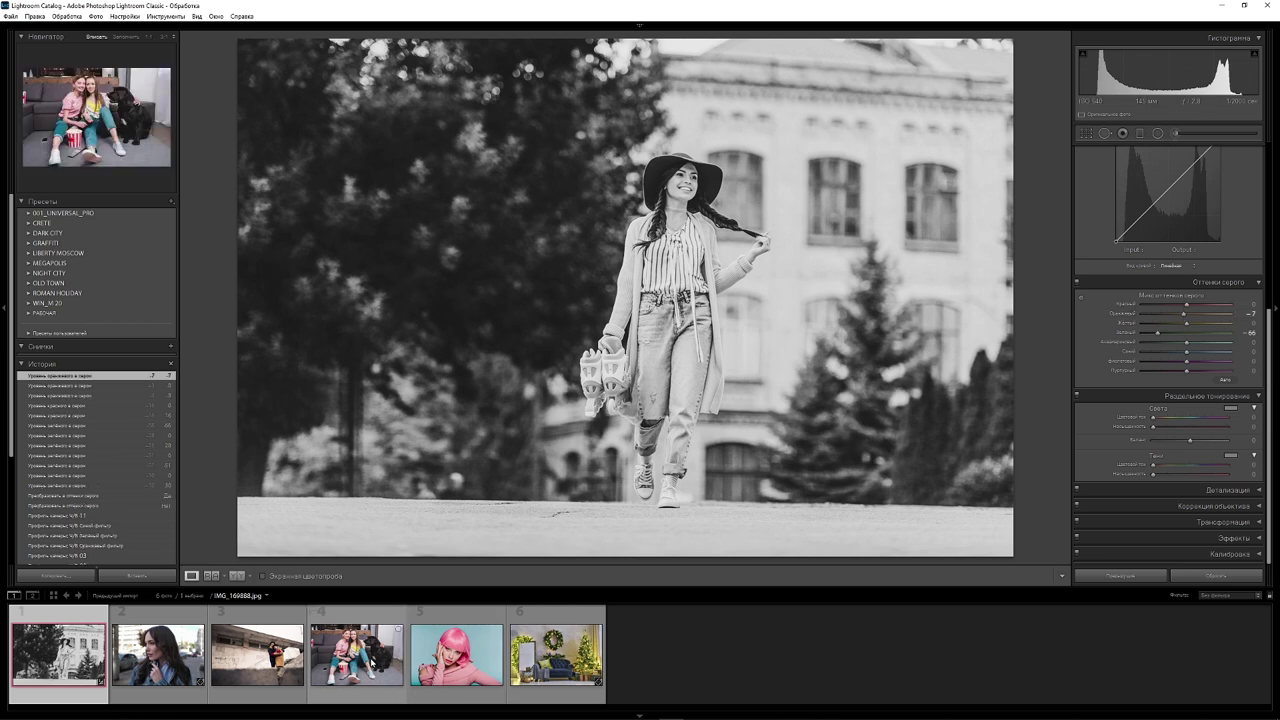
Open the sofa photo with two women and a dog and convert it to black and white
left_click(371, 661)
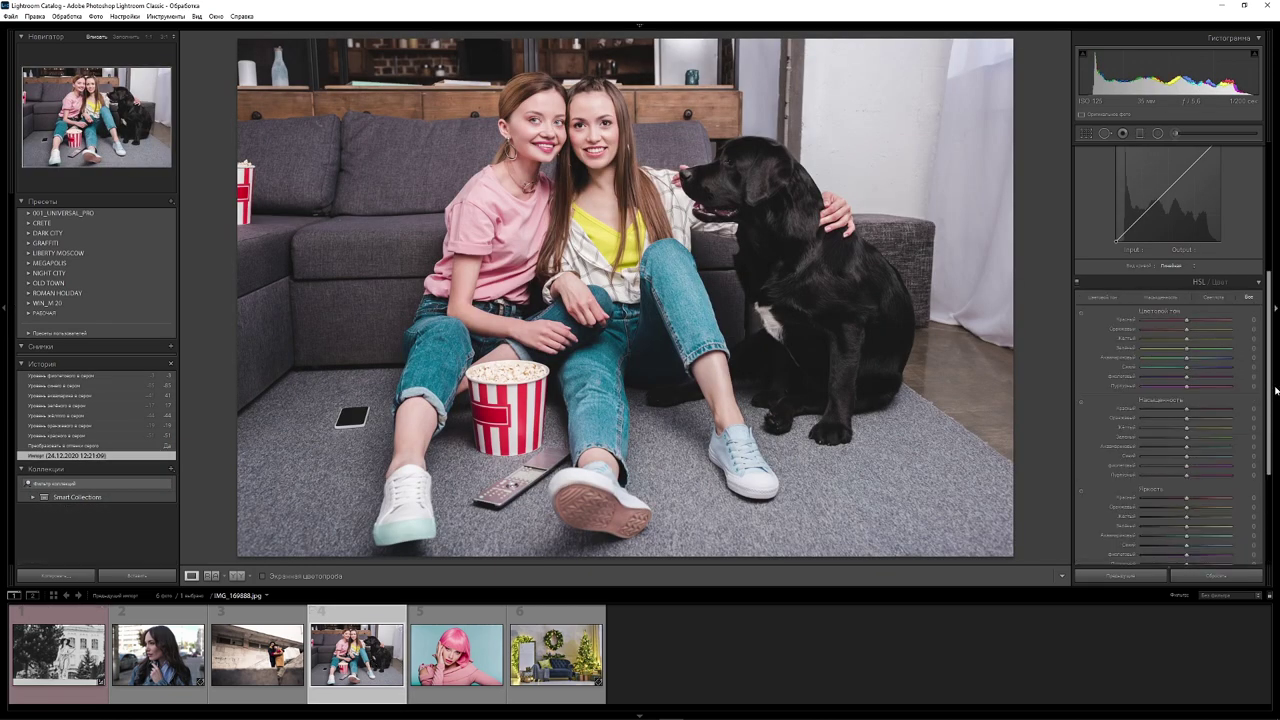
scroll(1276, 390, "up", 5)
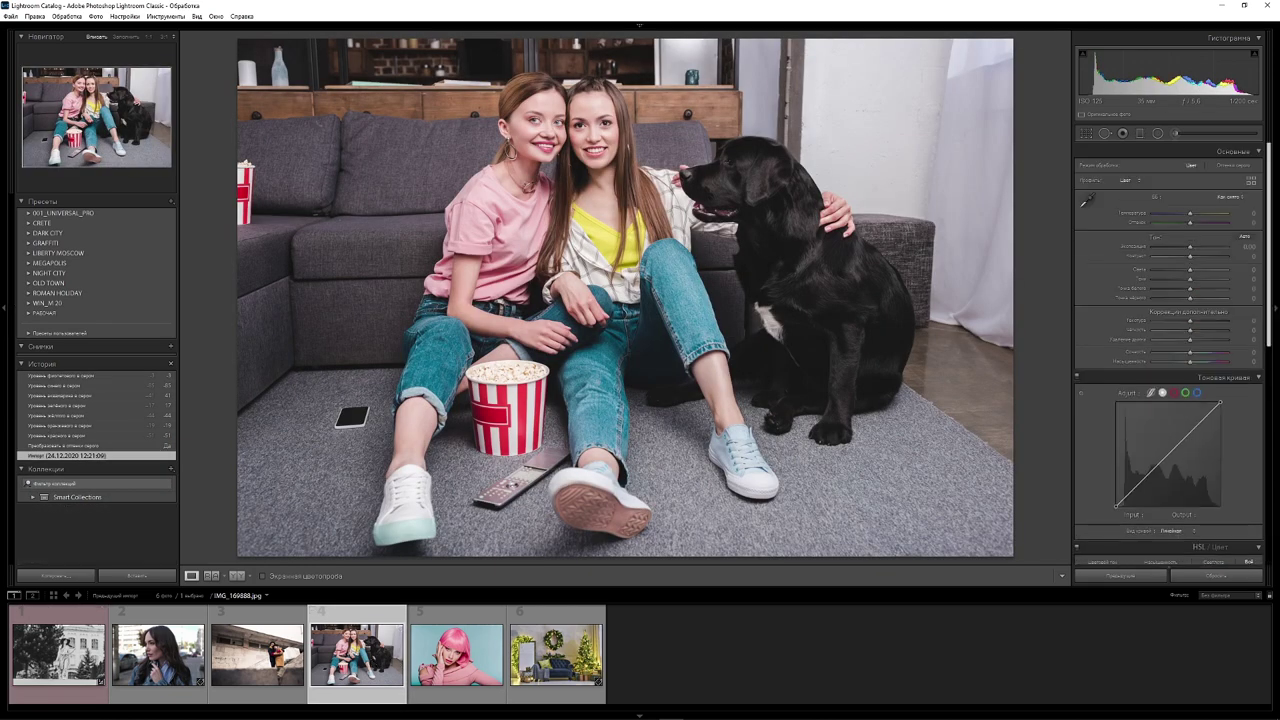
left_click(1233, 165)
scroll(1266, 283, "down", 3)
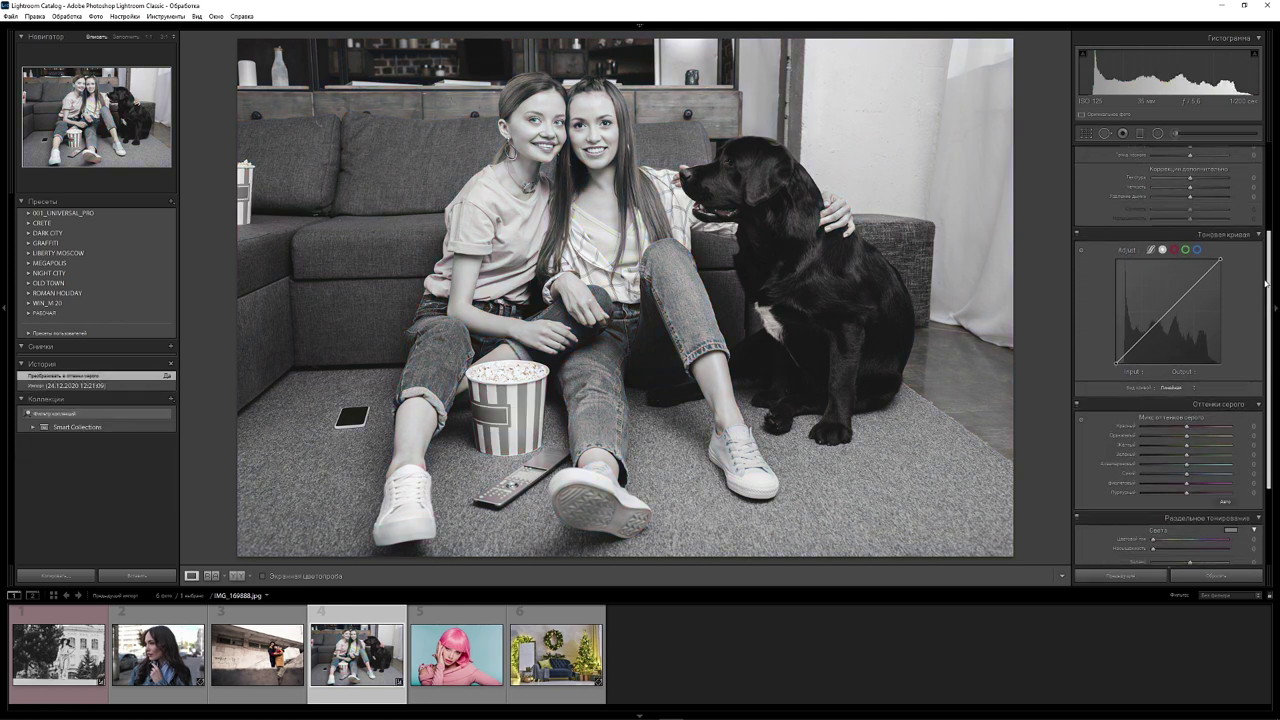
scroll(1266, 283, "down", 3)
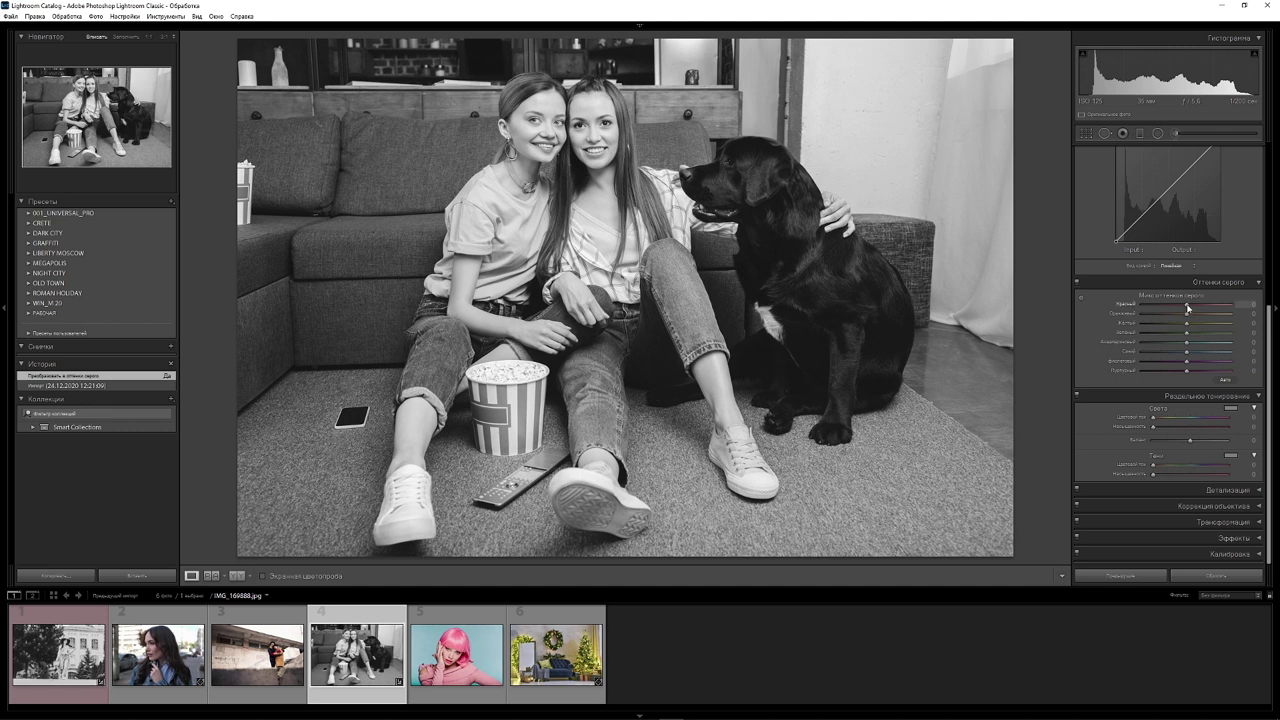
Set B&W Mix to Red -69, Orange -24, Yellow -49, Aqua and Blue +45, then open the couple photo
left_click_drag(1187, 308, 1163, 308)
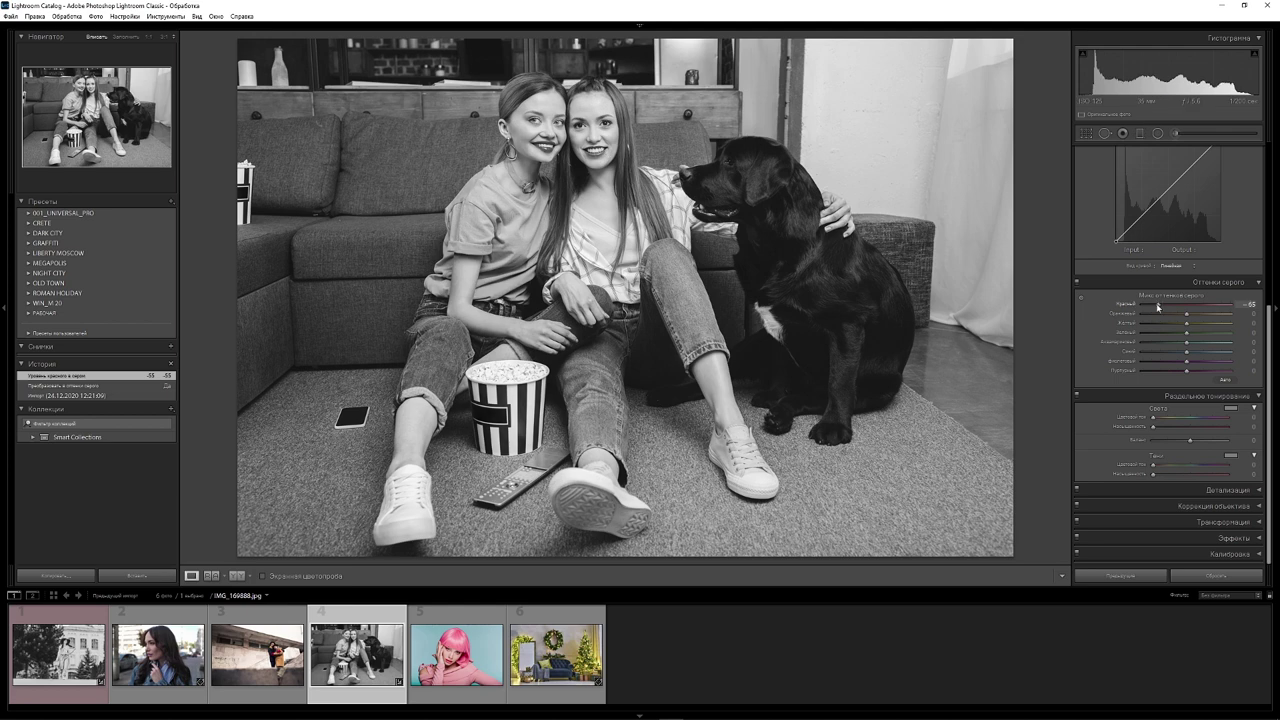
left_click_drag(1157, 307, 1158, 307)
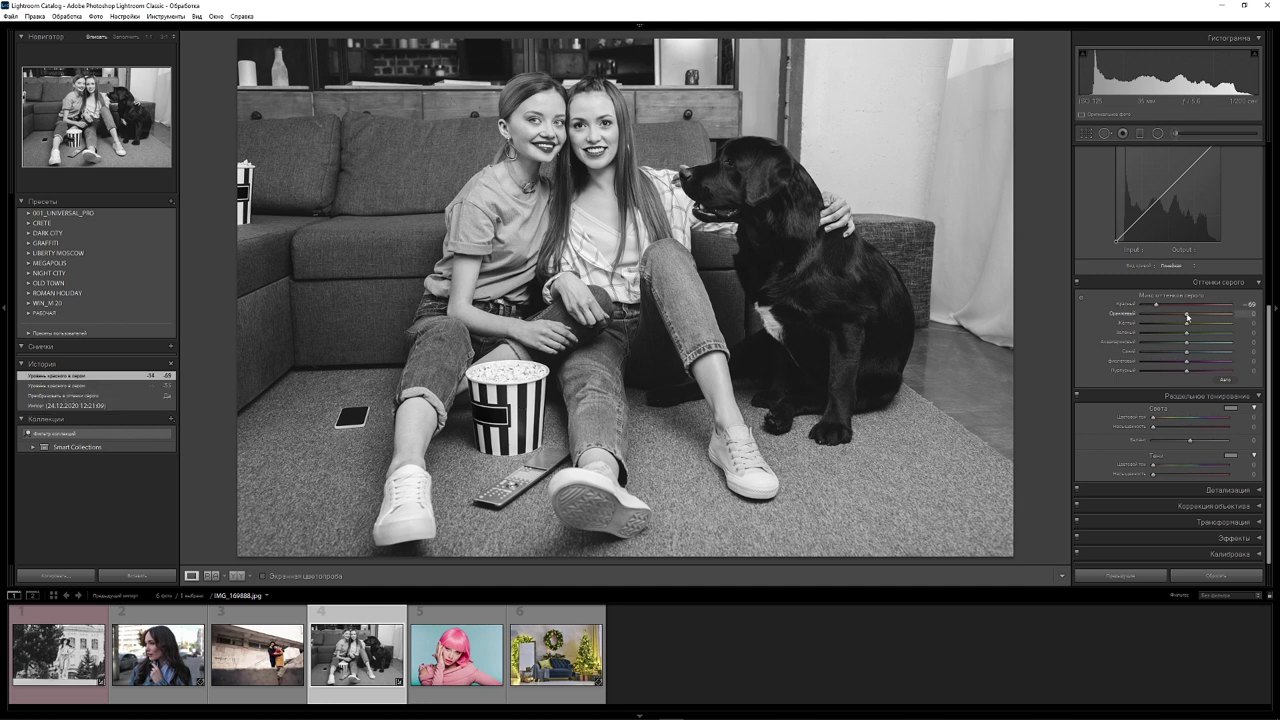
left_click_drag(1187, 316, 1177, 316)
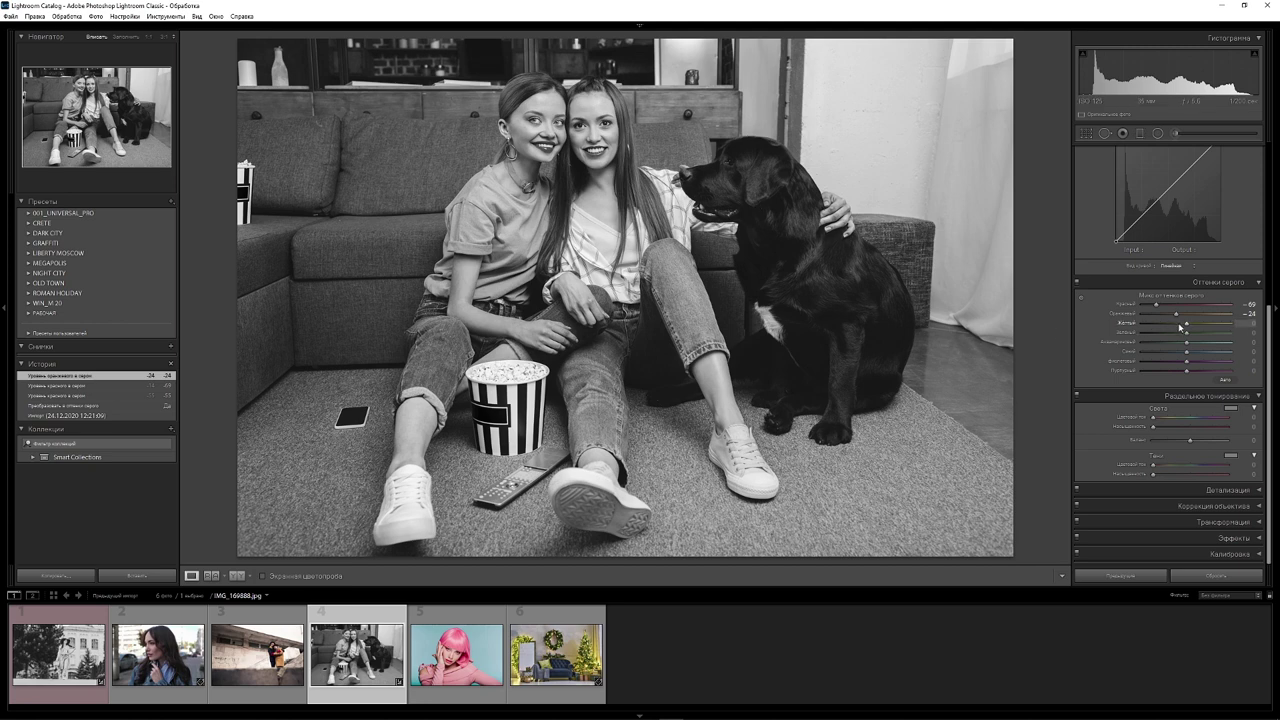
left_click_drag(1187, 326, 1167, 330)
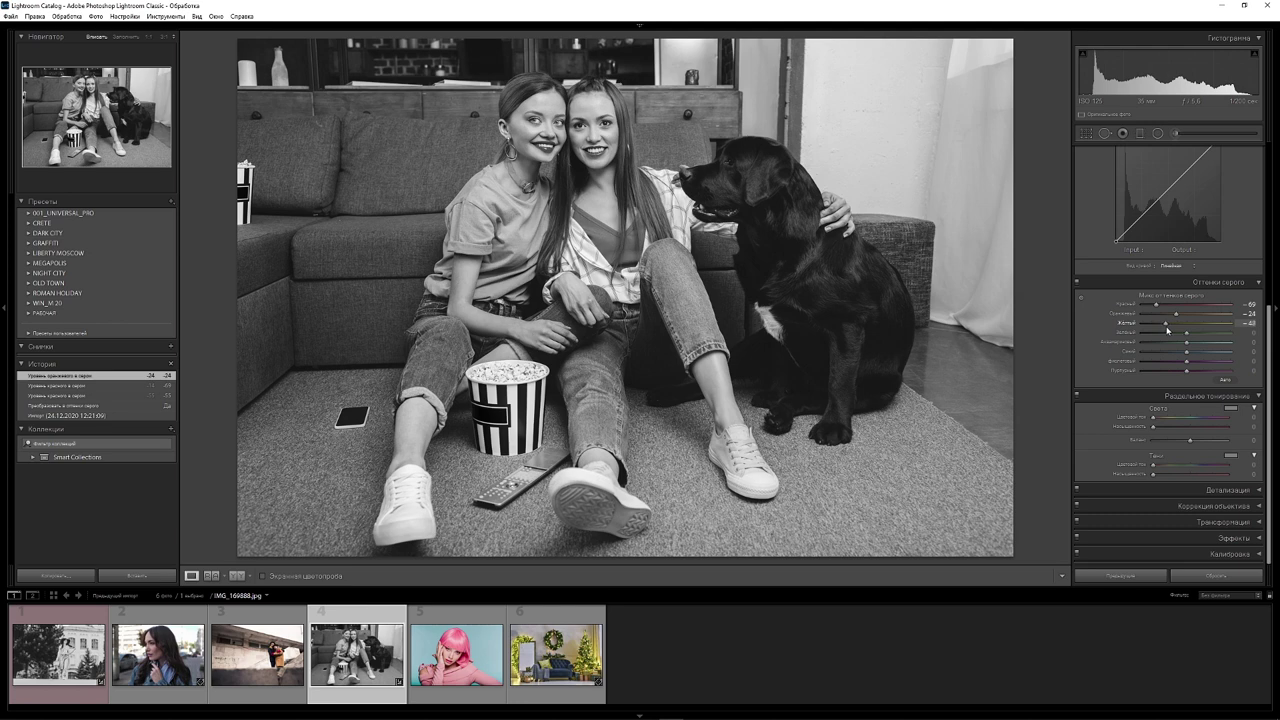
left_click_drag(1167, 330, 1166, 330)
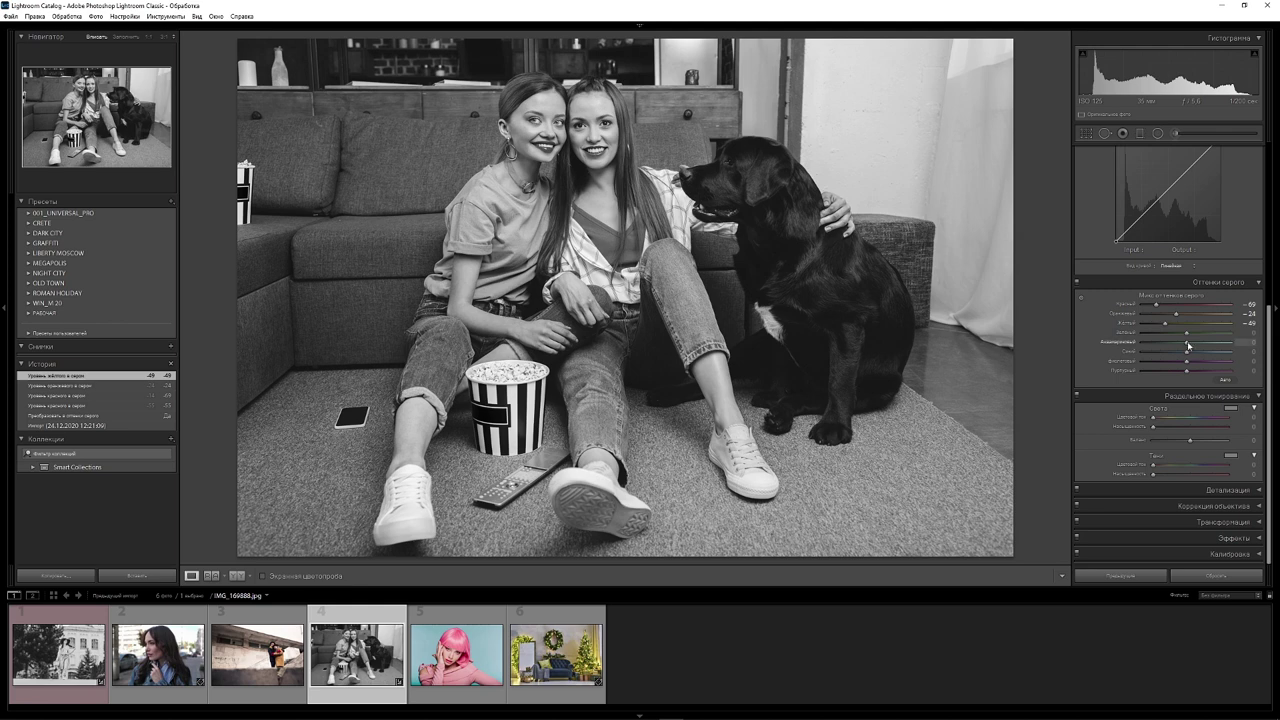
mouse_move(1188, 346)
left_mouse_down()
mouse_move(1139, 362)
mouse_move(1159, 353)
left_mouse_up()
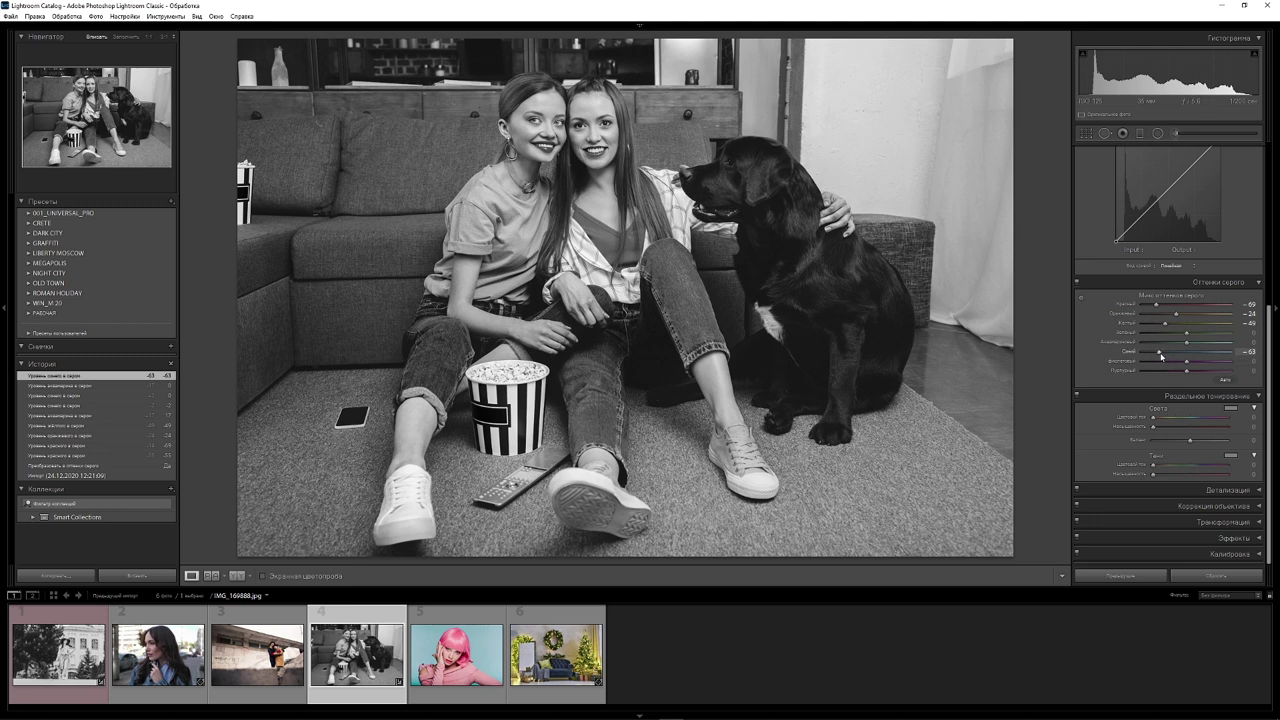
left_click_drag(1161, 355, 1214, 348)
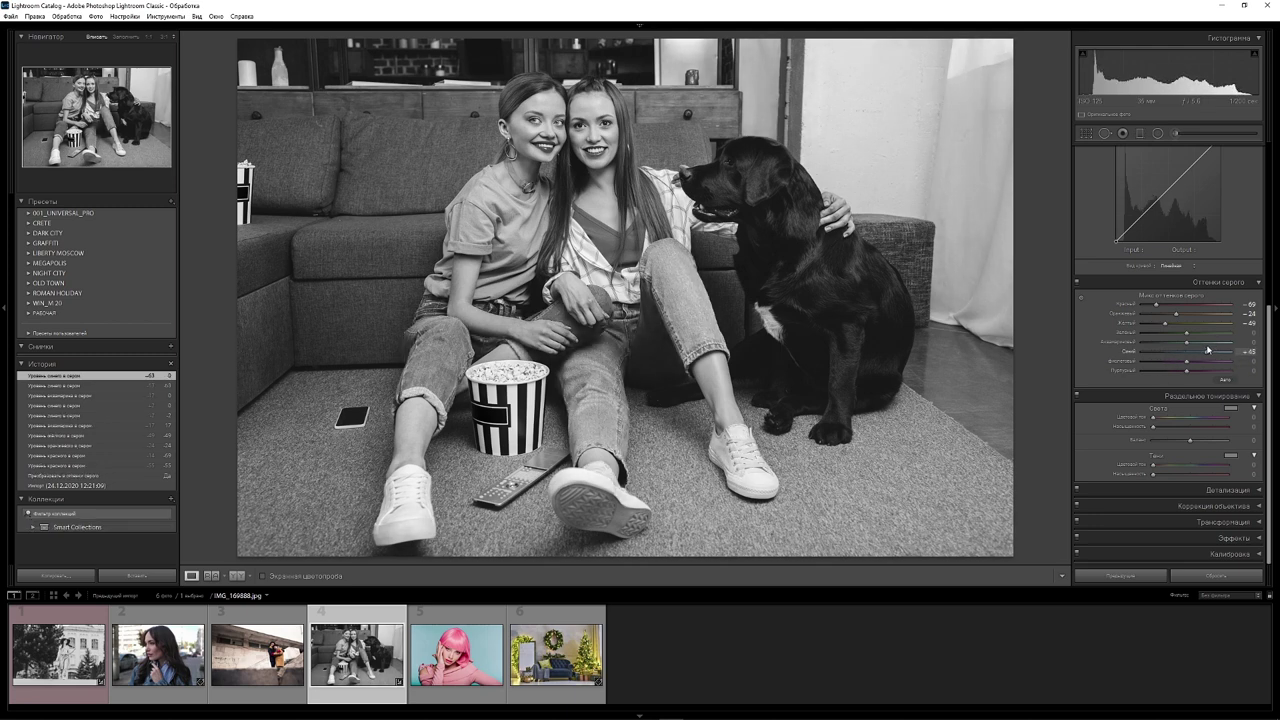
left_click_drag(1214, 348, 1204, 348)
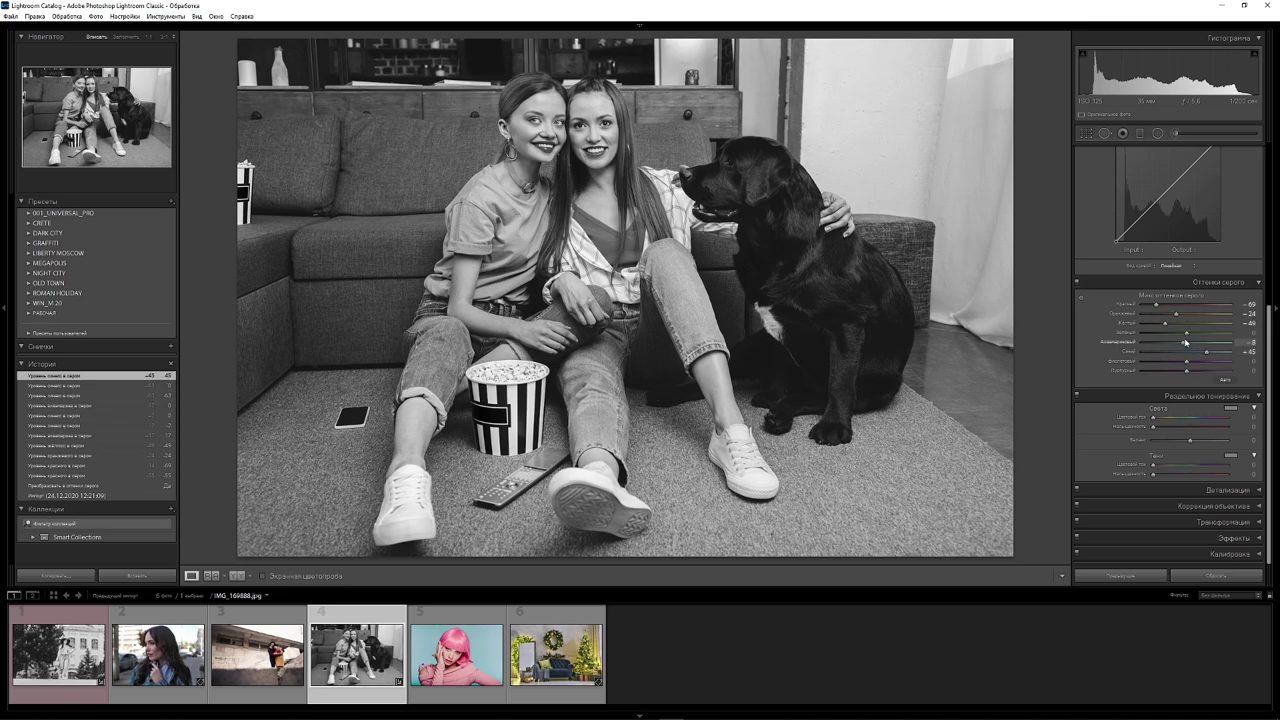
left_click(230, 652)
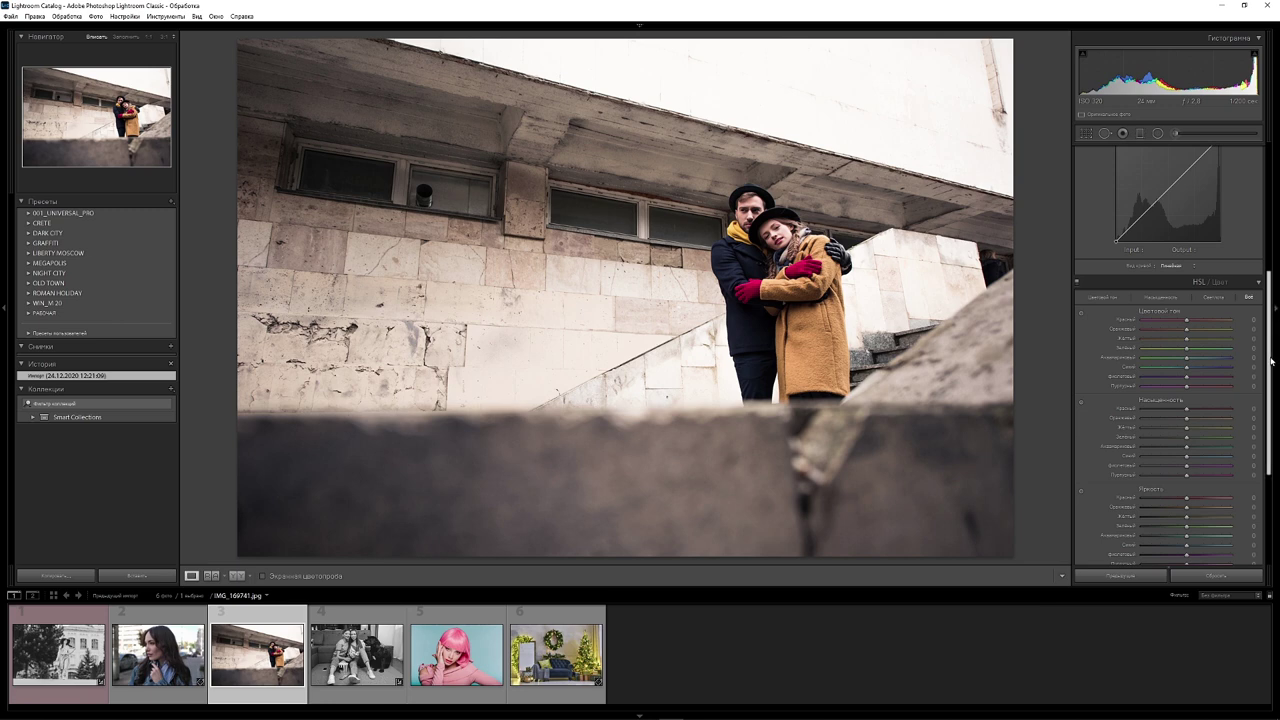
Convert the couple photo to black and white with grey-mix Red +60 and Yellow +27
scroll(1270, 365, "up", 5)
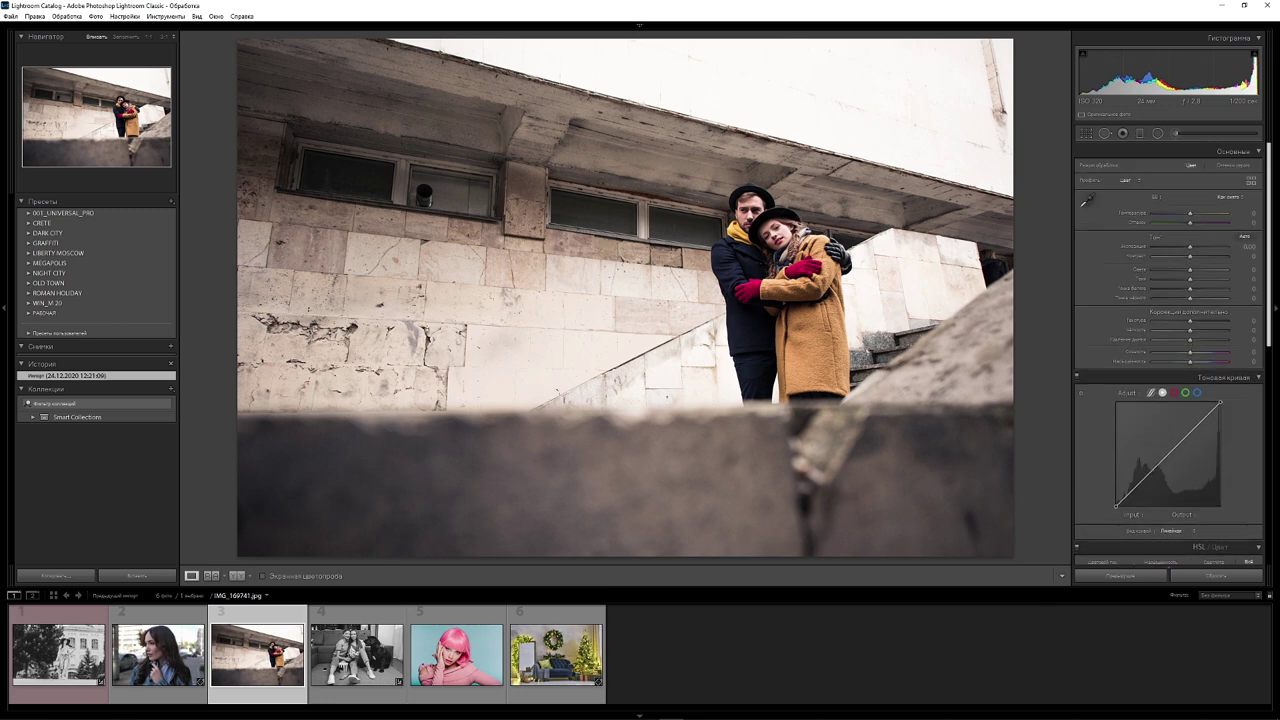
left_click(1232, 166)
scroll(1171, 366, "down", 3)
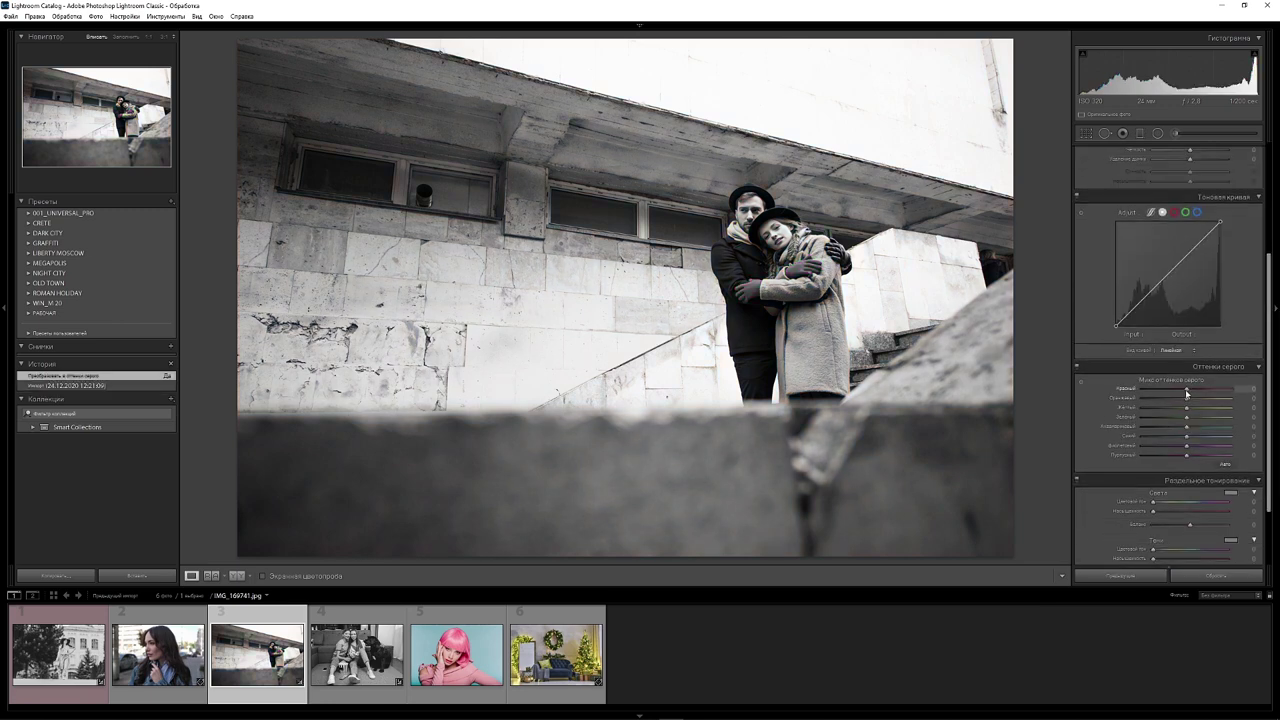
left_click_drag(1186, 388, 1217, 389)
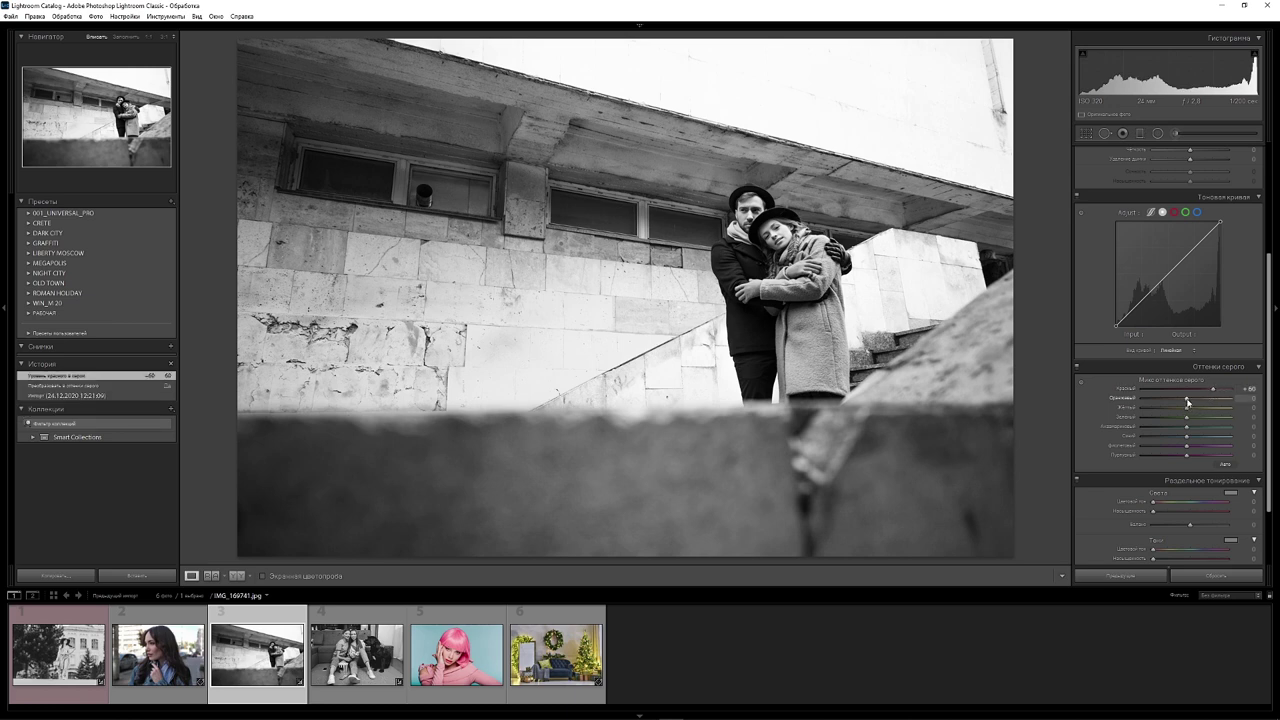
left_click_drag(1187, 407, 1175, 408)
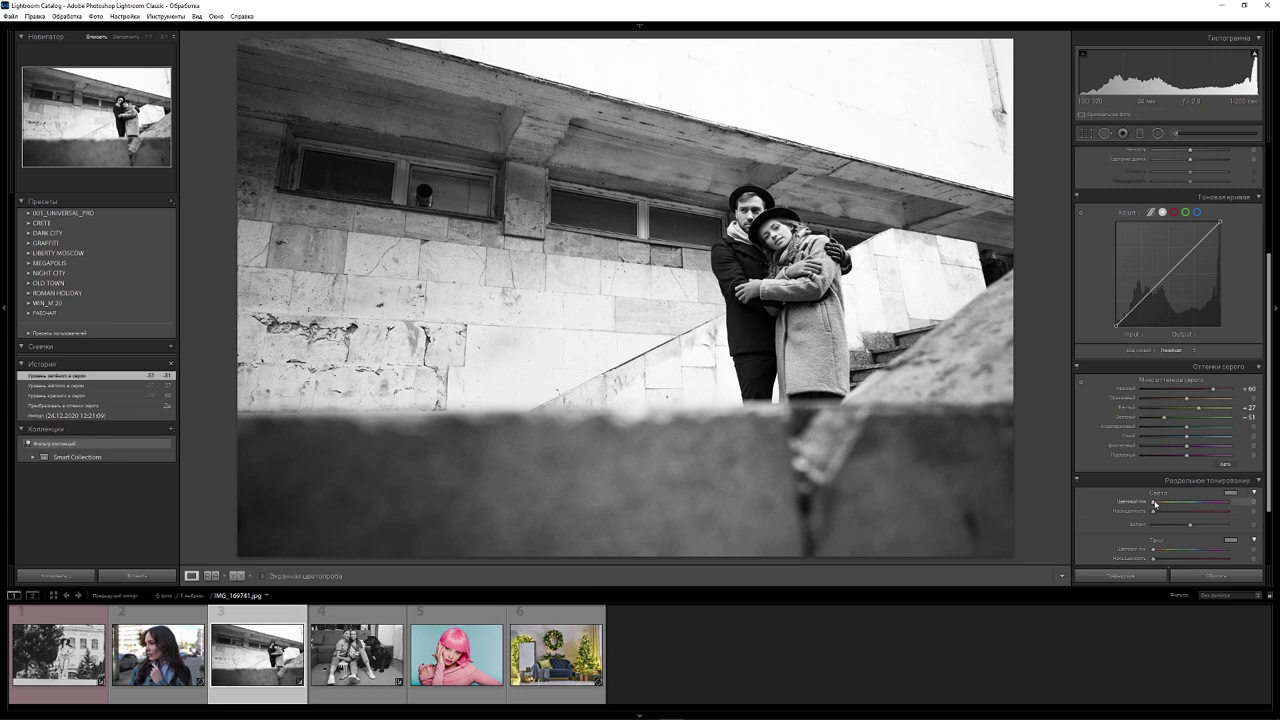
Split-tone the couple photo (highlights 39/21, shadows 216/37) and return to the sofa photo
mouse_move(1153, 502)
left_mouse_down()
mouse_move(1200, 549)
mouse_move(1181, 558)
left_mouse_up()
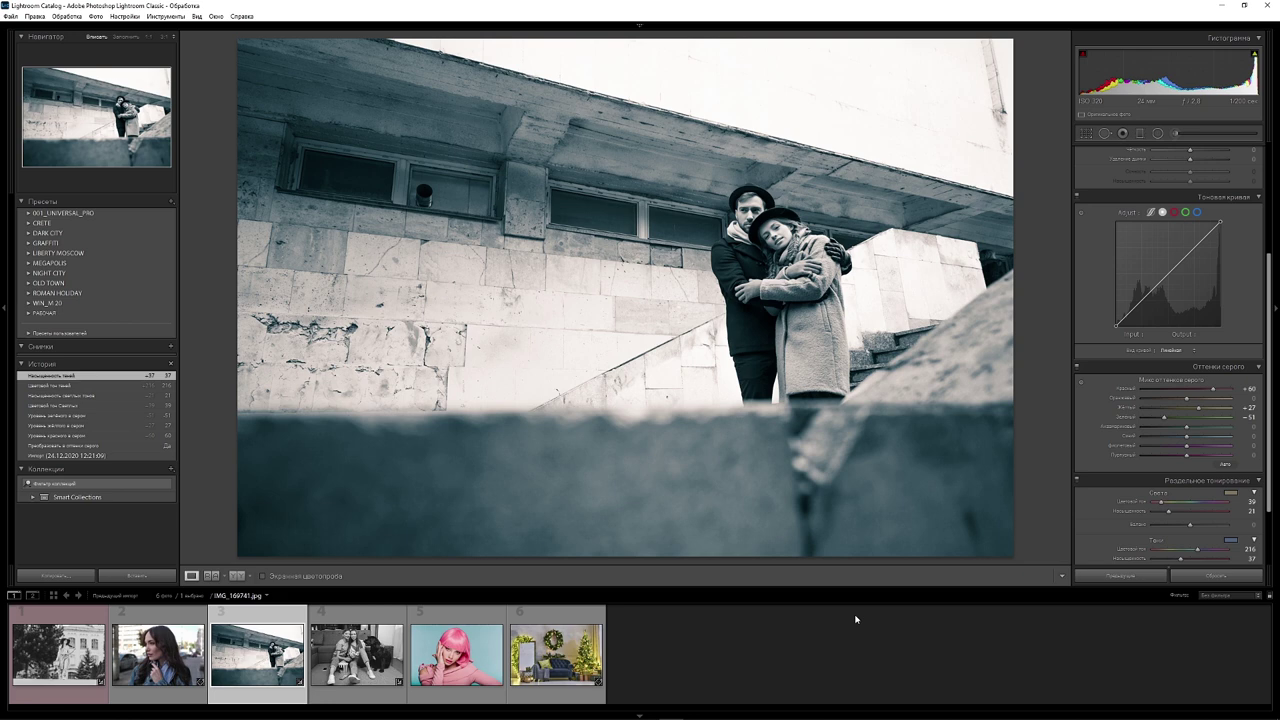
key("Right")
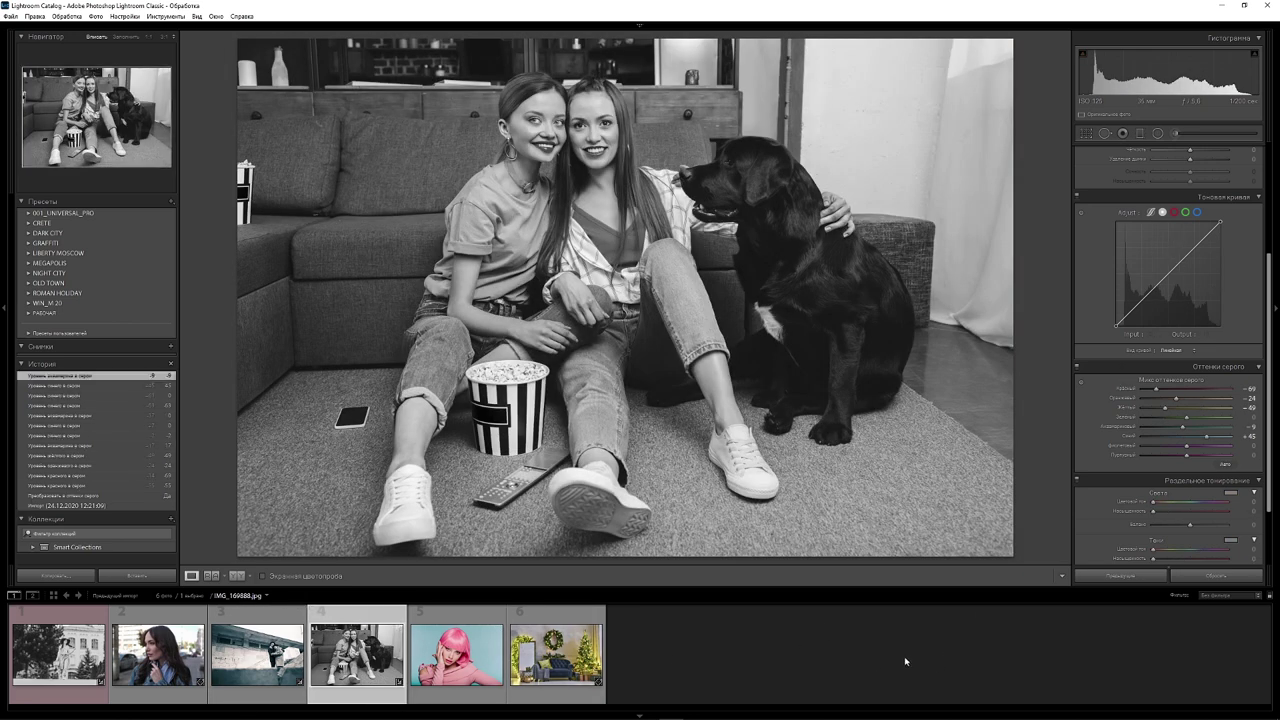
Pull down the red tone curve's shadows for a slight cyan tint
left_click(1174, 212)
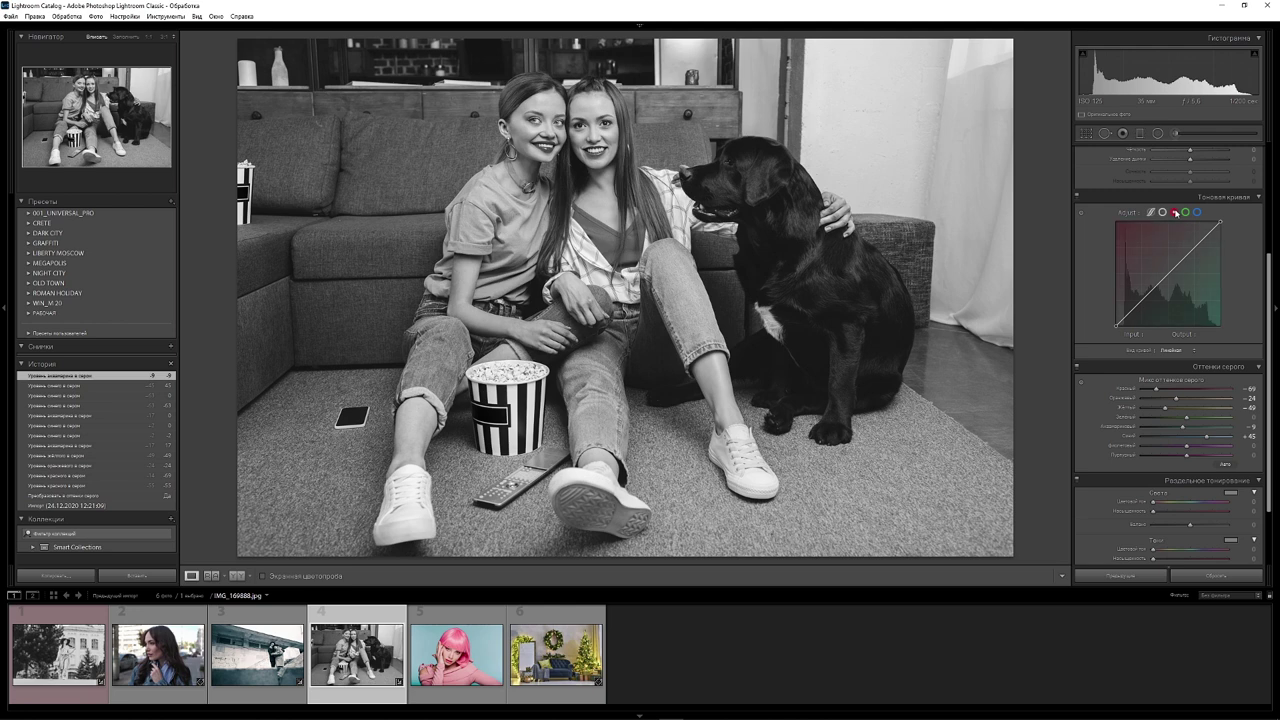
key("alt")
mouse_move(1131, 302)
left_mouse_down()
mouse_move(1134, 313)
mouse_move(1168, 272)
left_mouse_up()
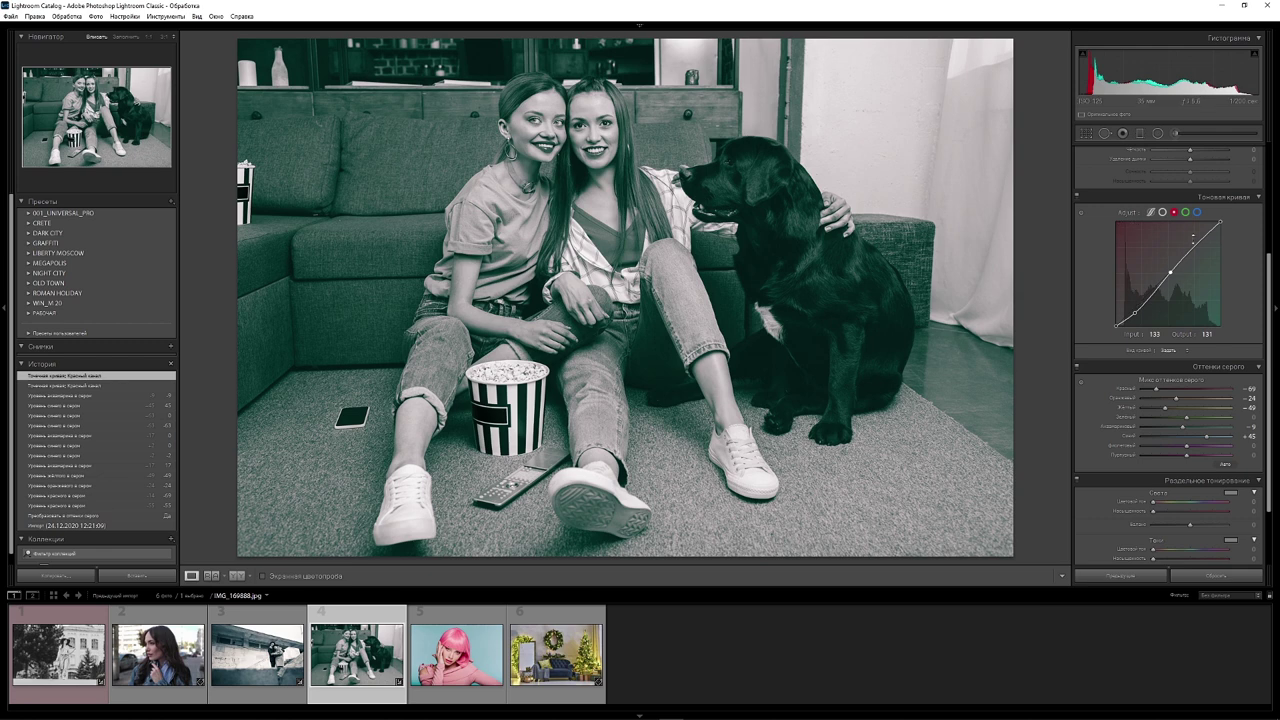
Shape the green curve with a raised midtone point and a slightly lowered shadow point
left_click(1185, 212)
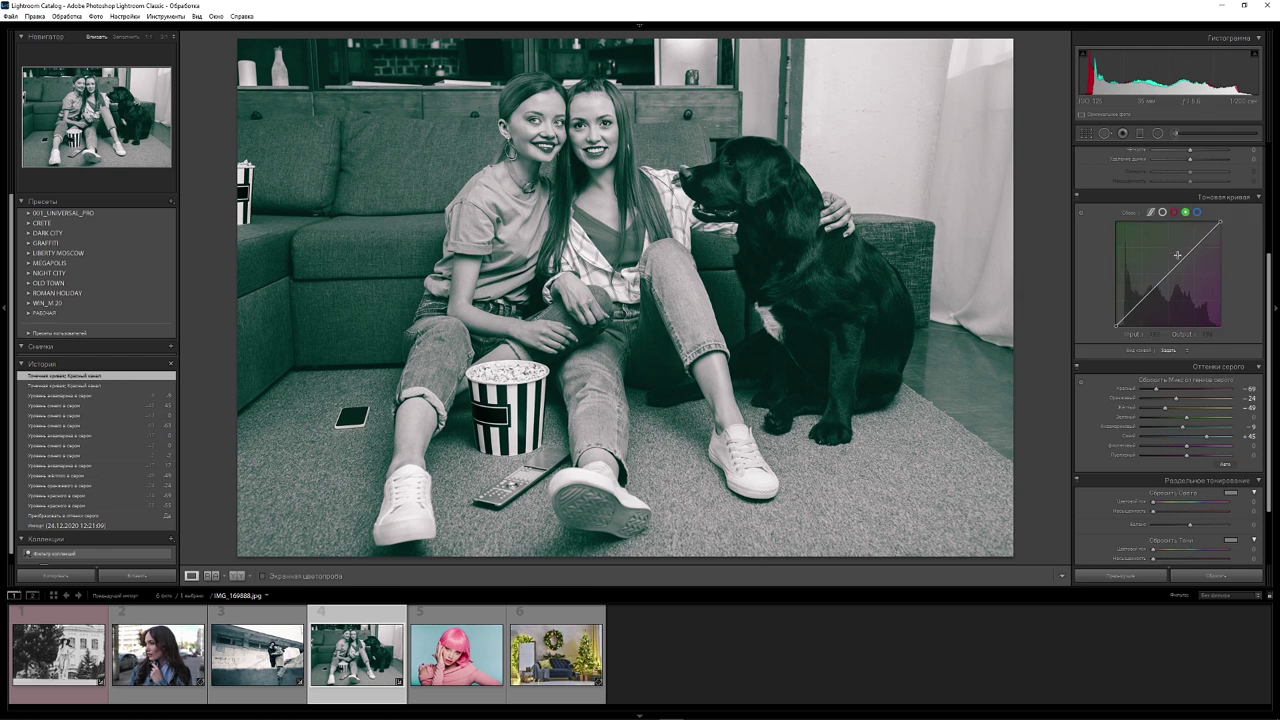
left_click(1130, 313)
left_click(1170, 270)
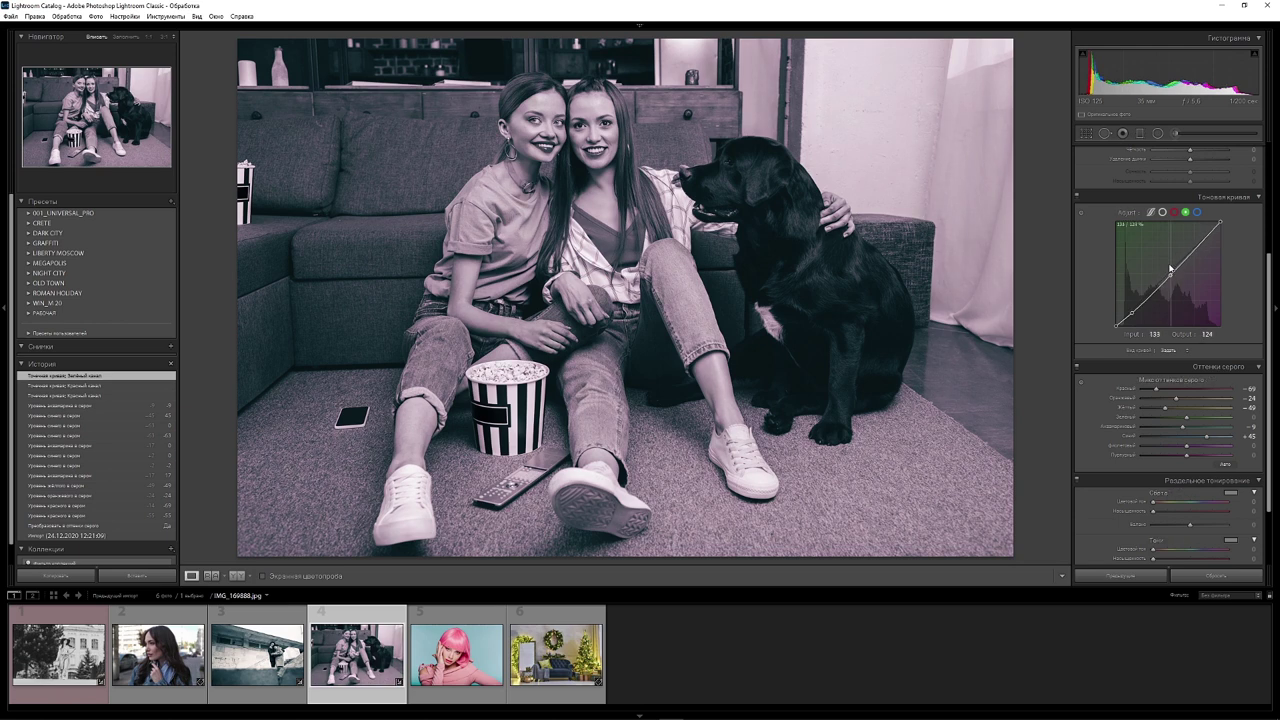
left_click_drag(1170, 270, 1167, 259)
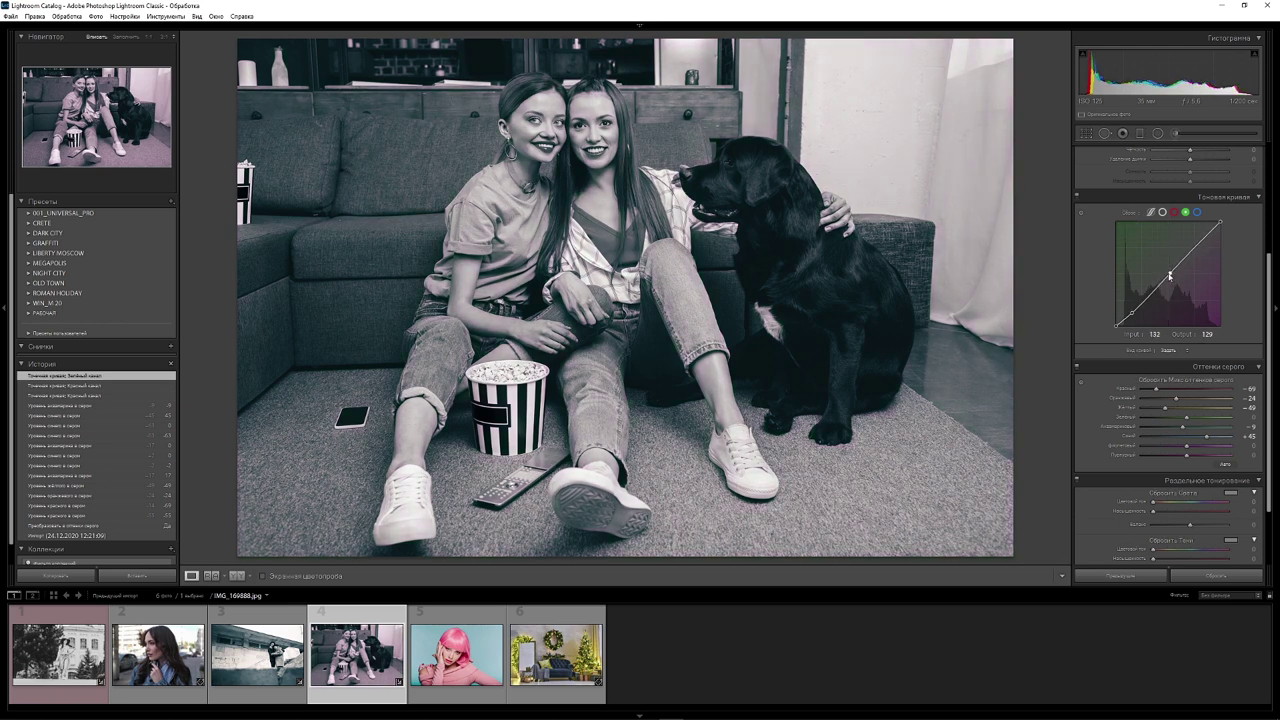
left_click_drag(1131, 312, 1141, 327)
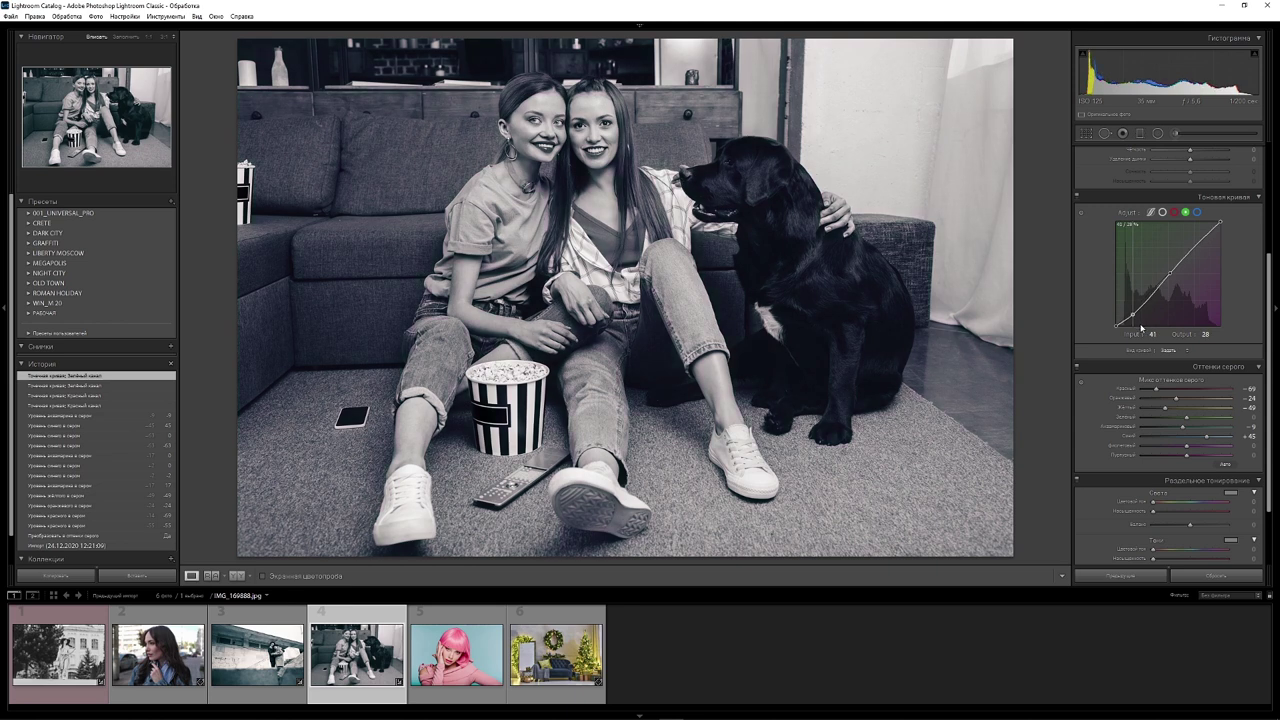
left_click_drag(1141, 327, 1139, 320)
left_click_drag(1139, 320, 1139, 321)
Anchor the blue curve at its midpoint and pull down its shadows
left_click(1197, 212)
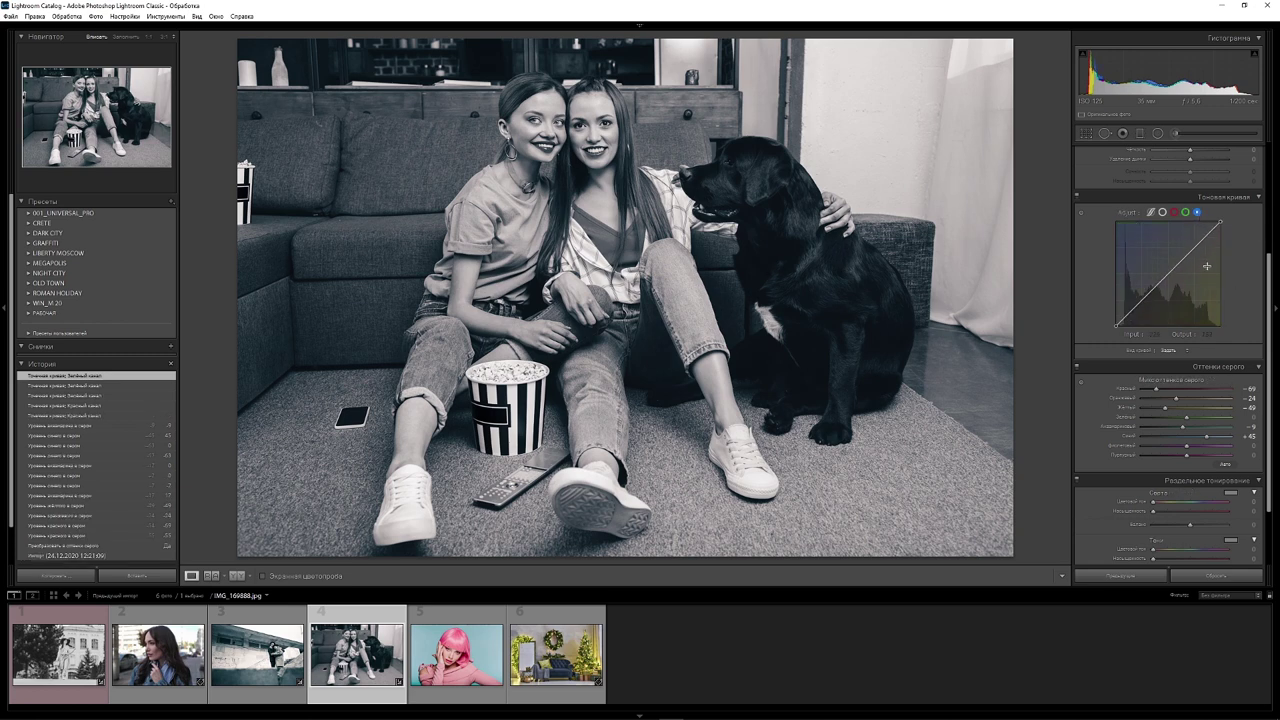
left_click(1167, 275)
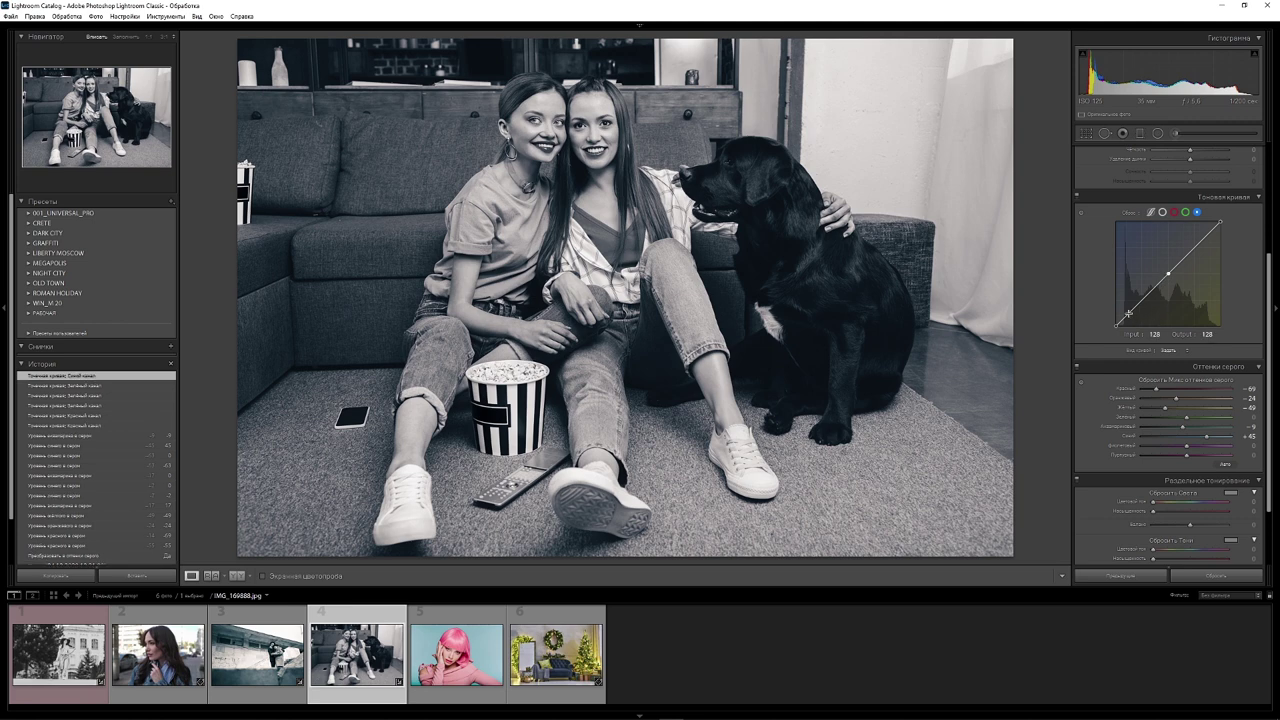
mouse_move(1128, 314)
left_mouse_down()
mouse_move(1122, 286)
mouse_move(1213, 338)
left_mouse_up()
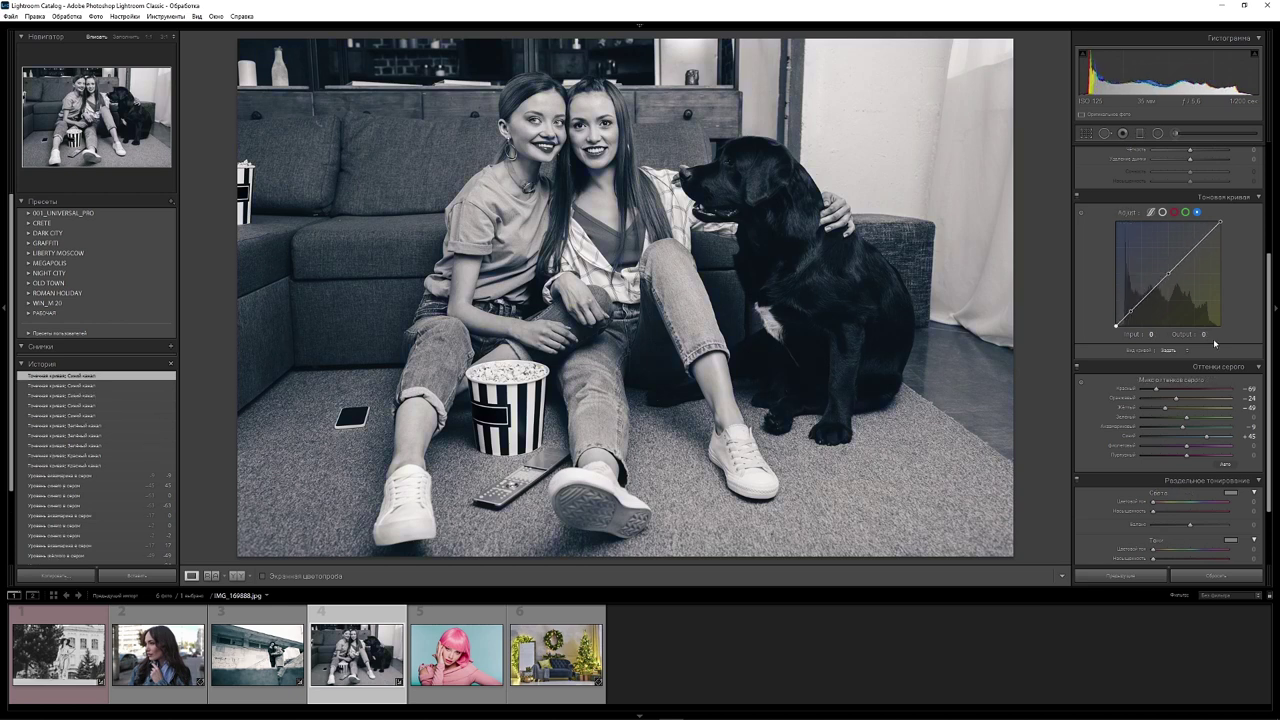
Give the sofa photo a warm split tone: Highlights Hue 27, Saturation 17, Shadows Hue 51
scroll(1274, 390, "down", 2)
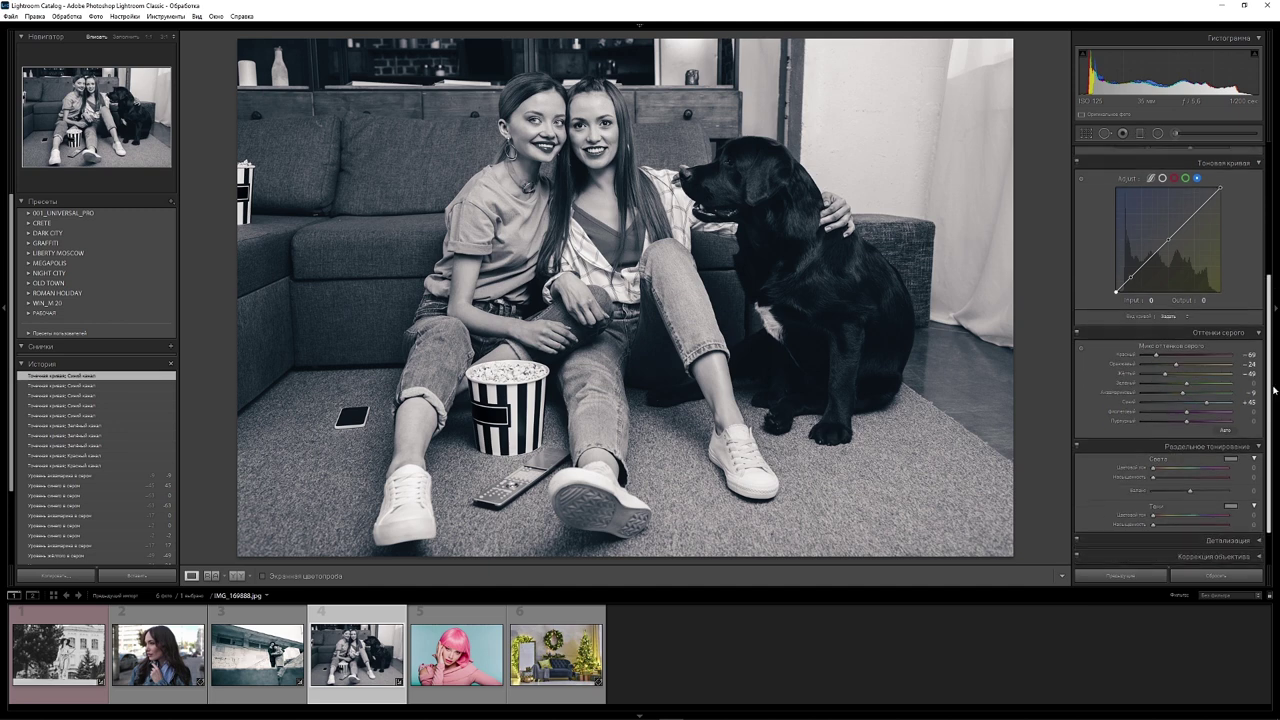
scroll(1274, 390, "down", 3)
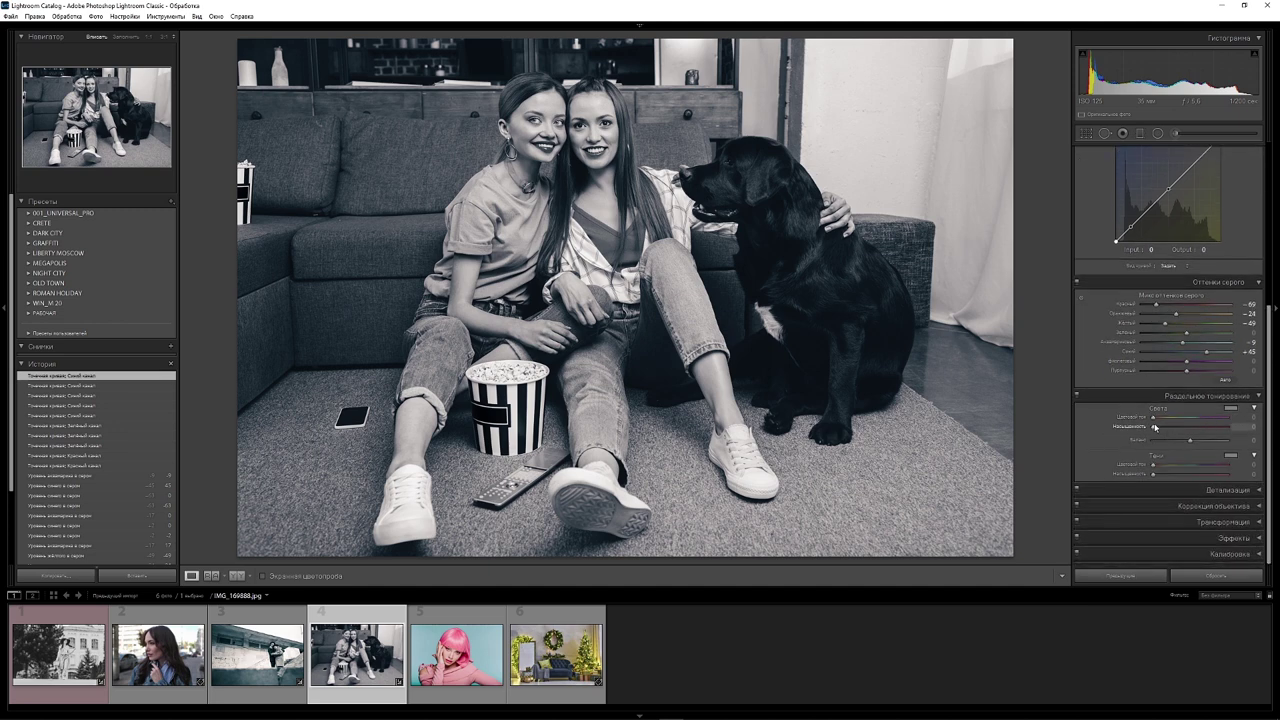
mouse_move(1153, 417)
left_mouse_down()
mouse_move(1165, 466)
mouse_move(1201, 458)
mouse_move(1168, 474)
left_mouse_up()
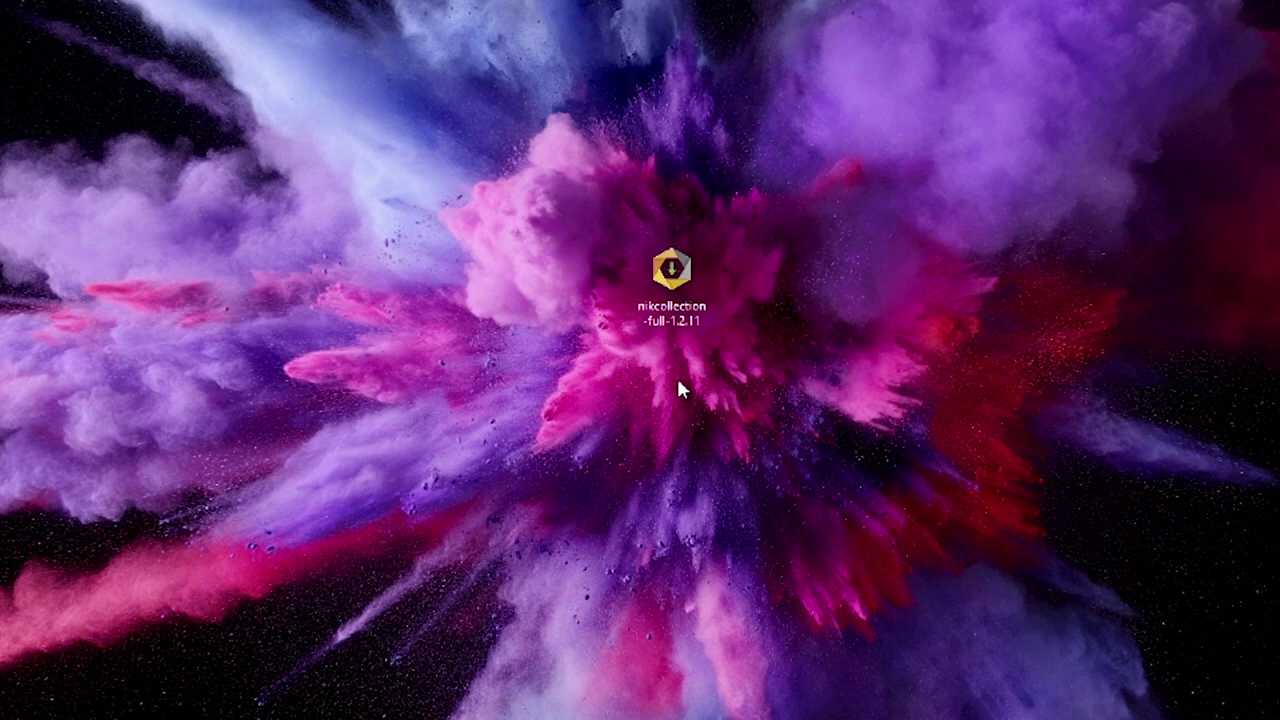
Run the Nik Collection installer, accepting the licence and default folder, and add a host application
double_click(670, 270)
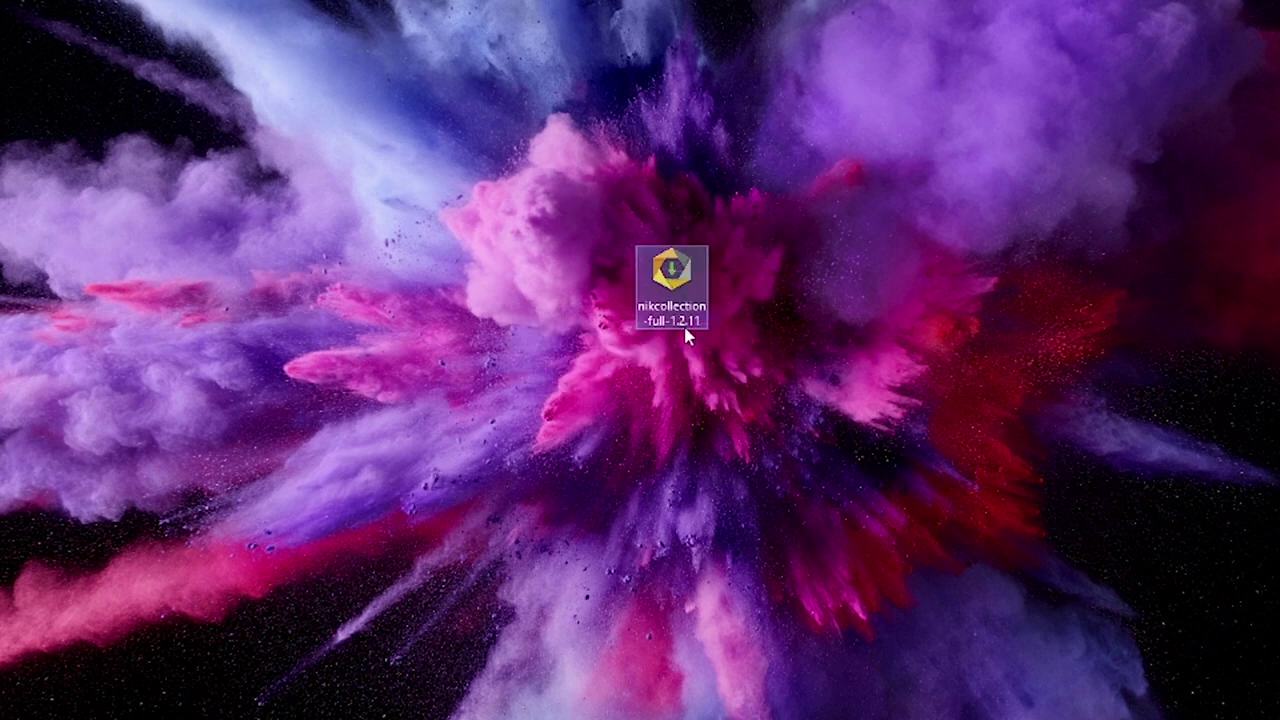
left_click(652, 418)
left_click(755, 530)
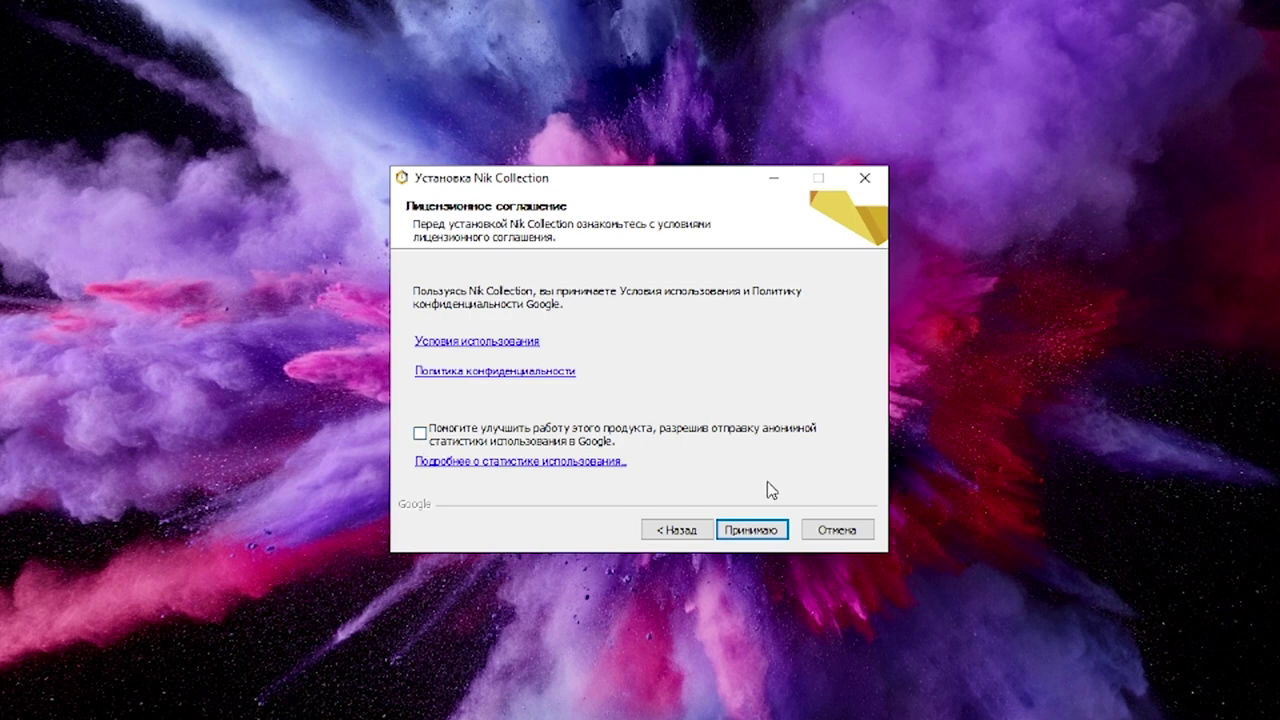
left_click(752, 532)
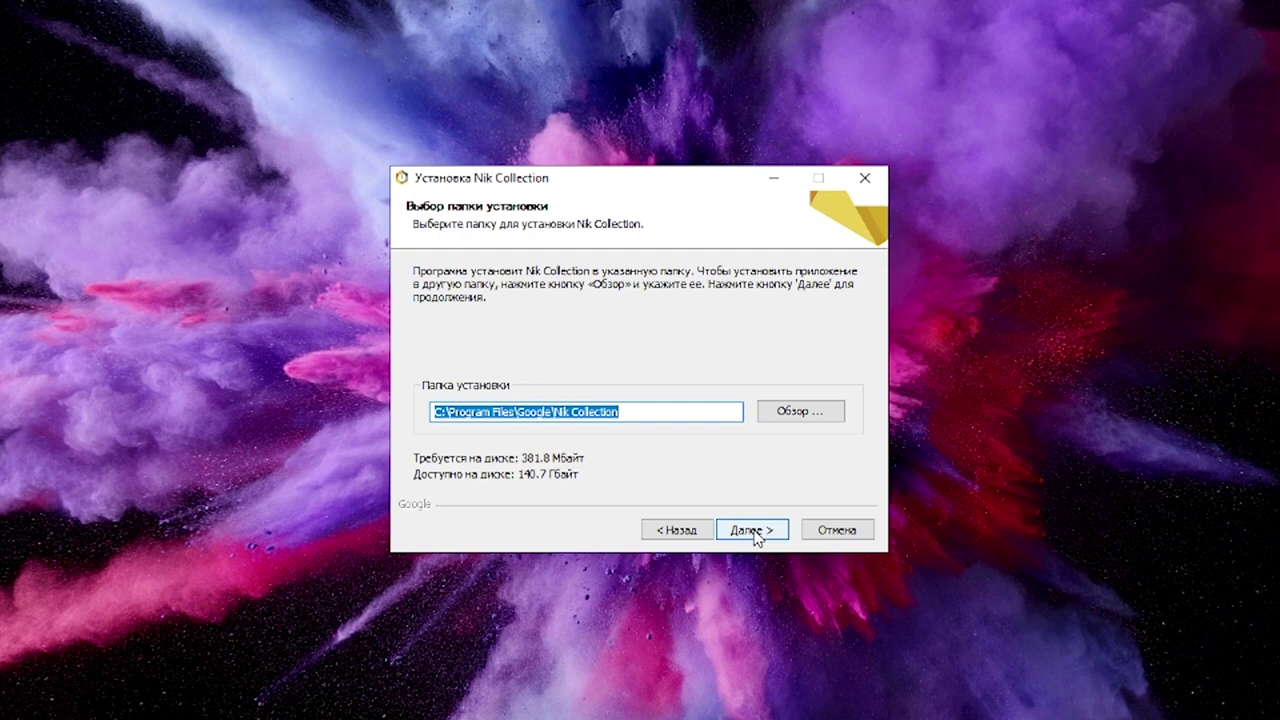
left_click(754, 533)
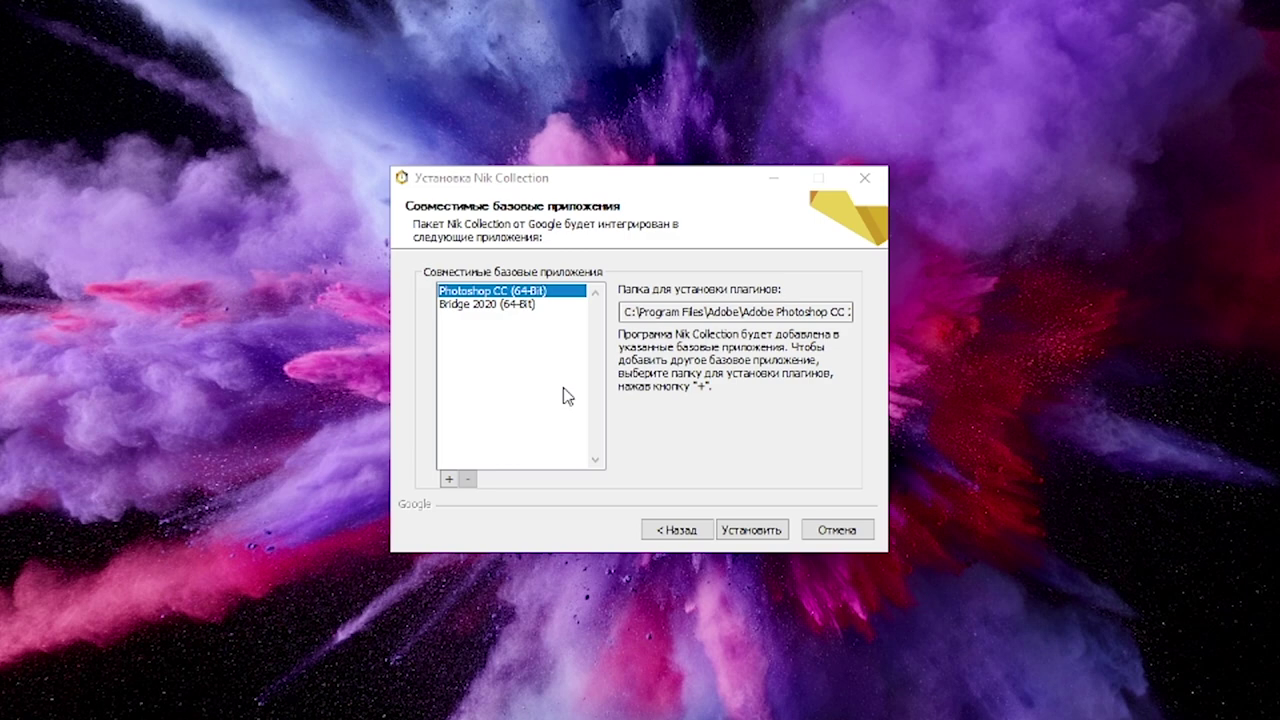
left_click(449, 481)
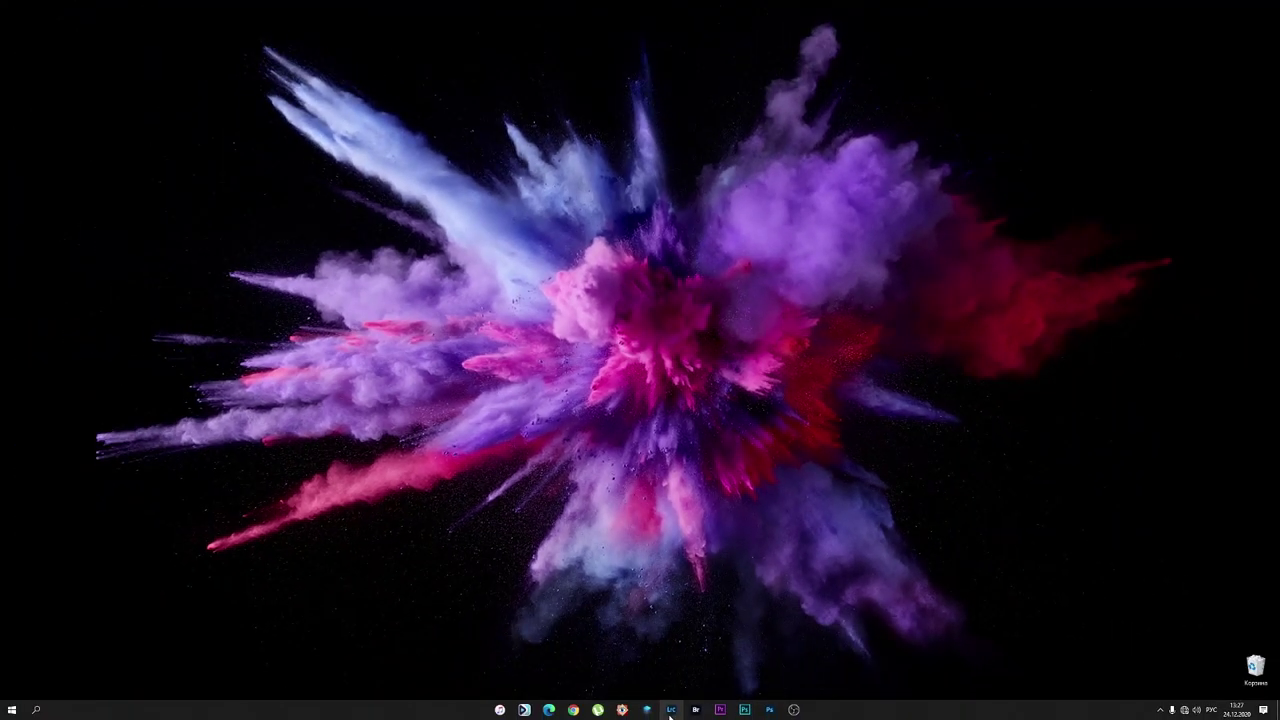
Send an edited copy of the denim-jacket street portrait from Lightroom to Silver Efex Pro 2
left_click(671, 710)
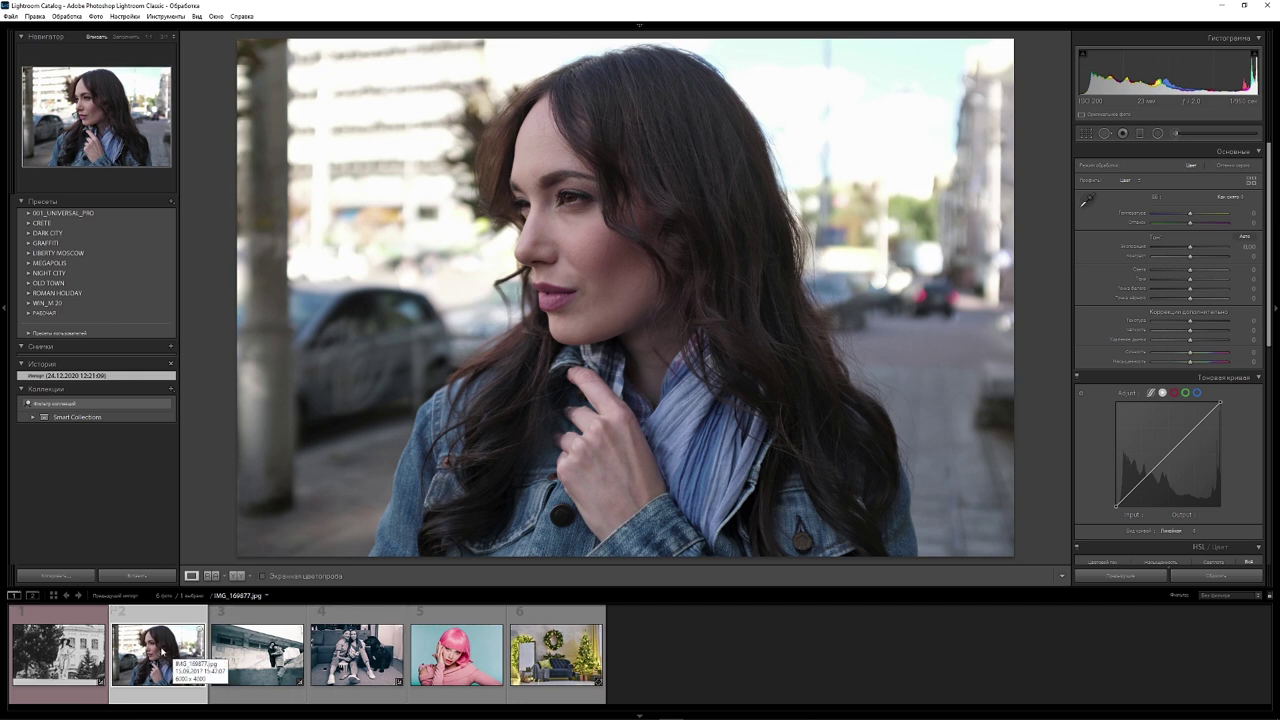
right_click(162, 652)
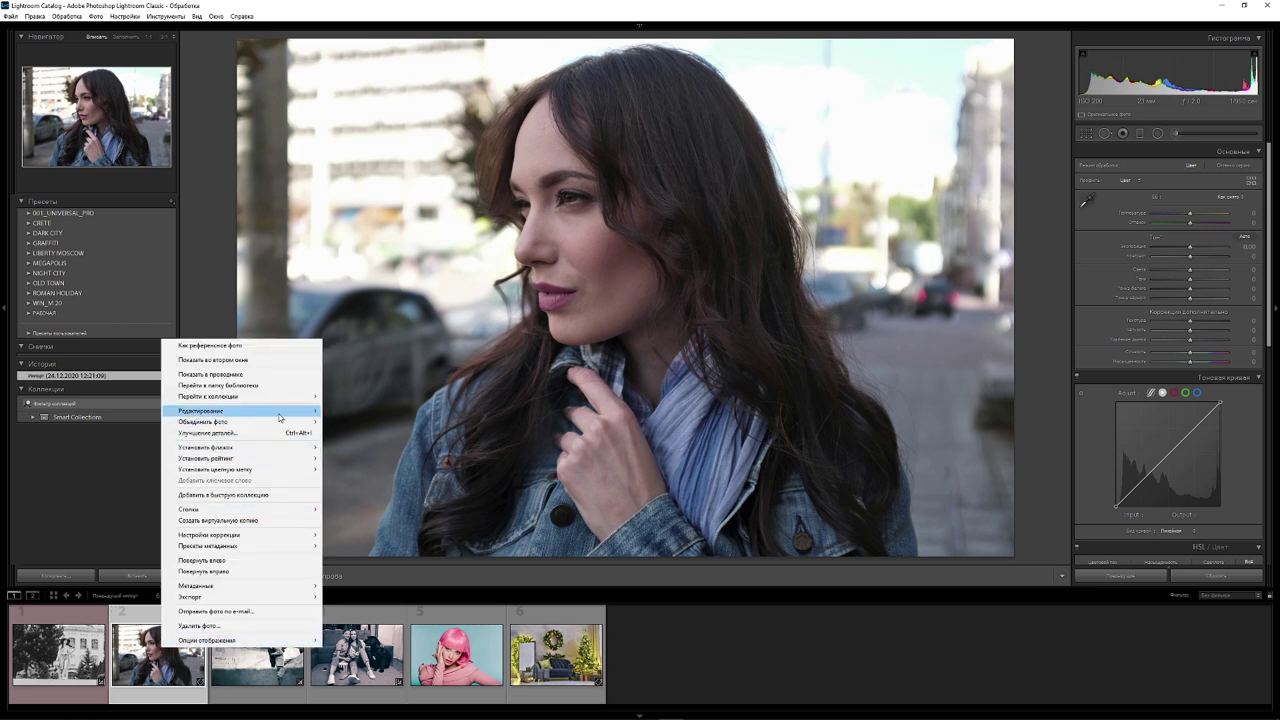
mouse_move(240, 410)
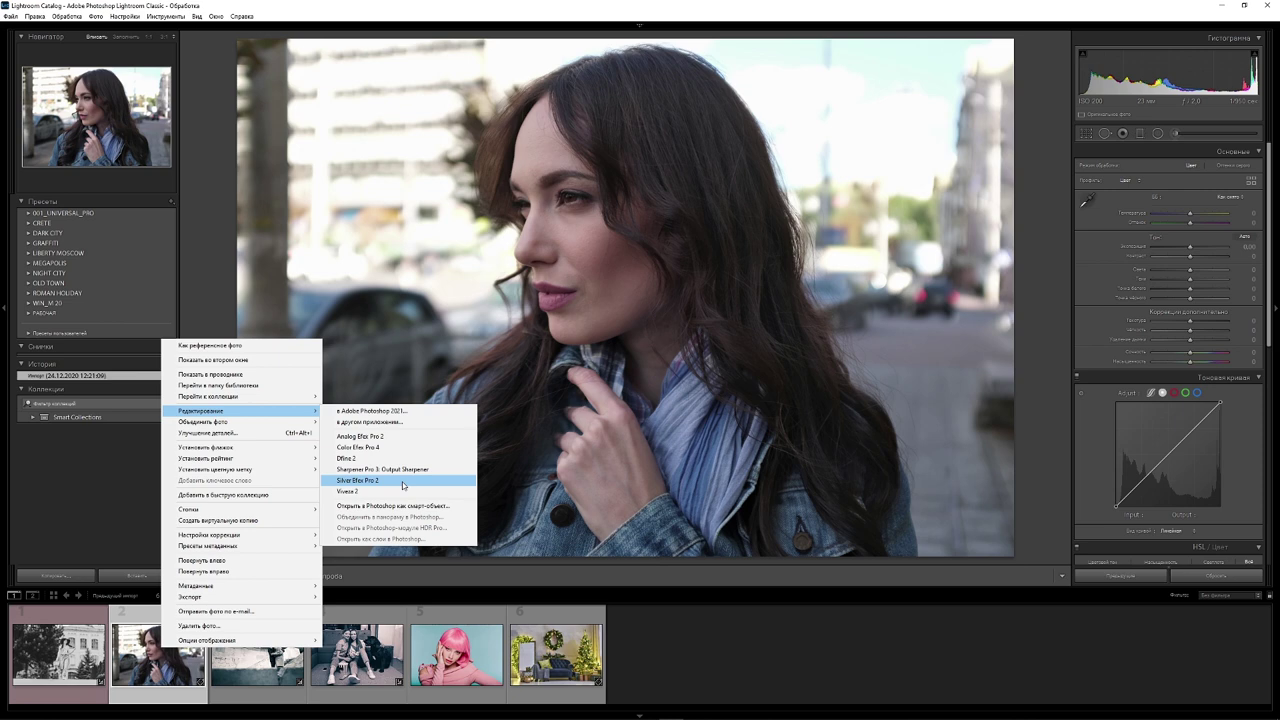
left_click(406, 483)
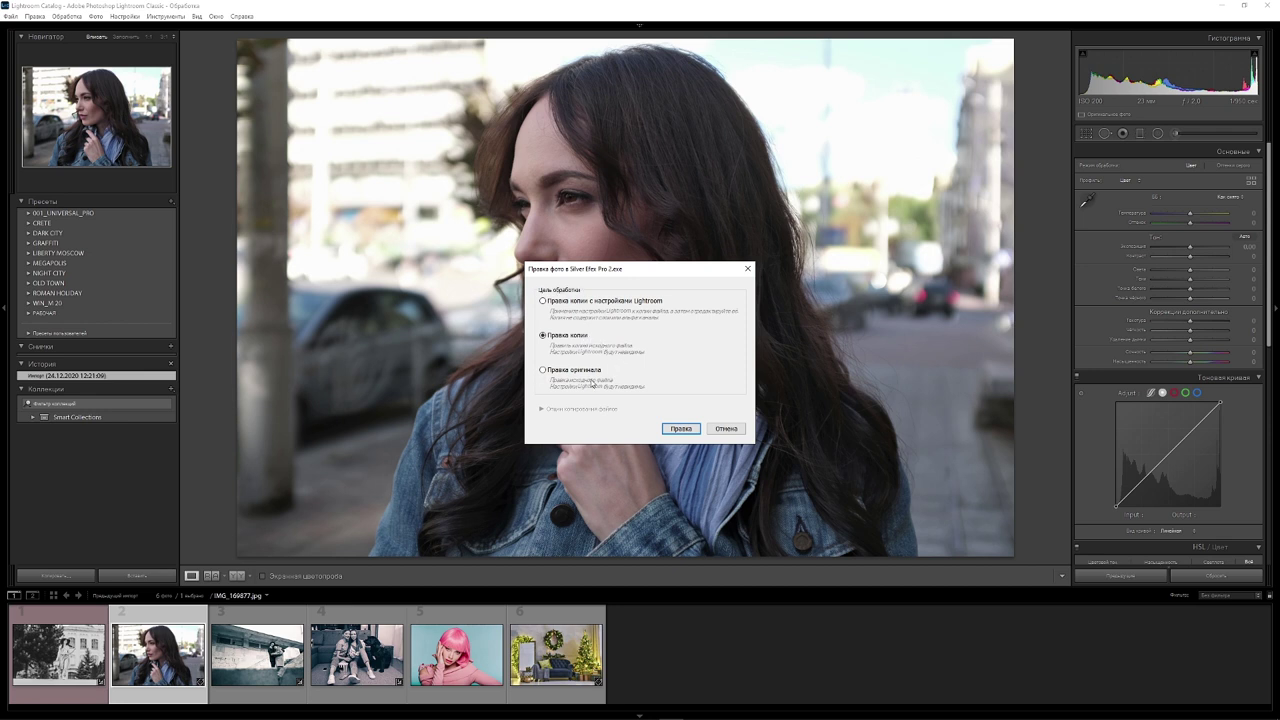
left_click(681, 428)
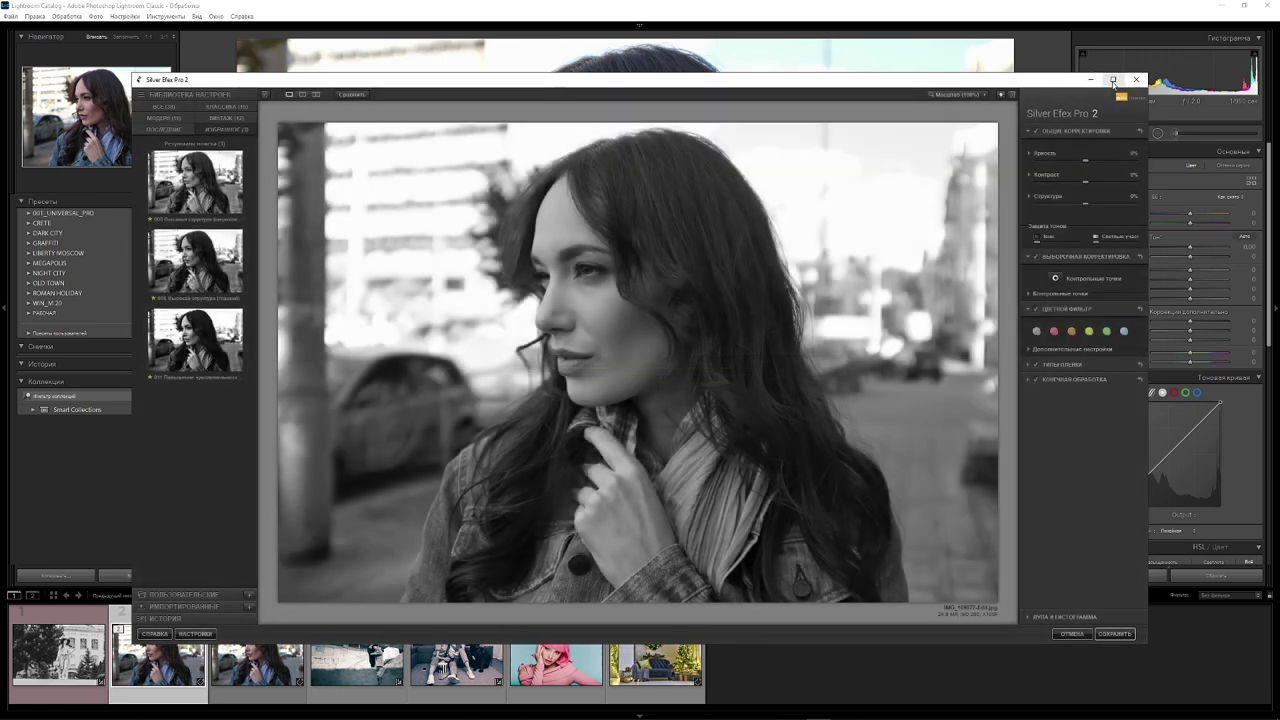
Preview presets 001–006 and settle on 006 High Structure (smooth), with Structure at 20%
left_click(1113, 80)
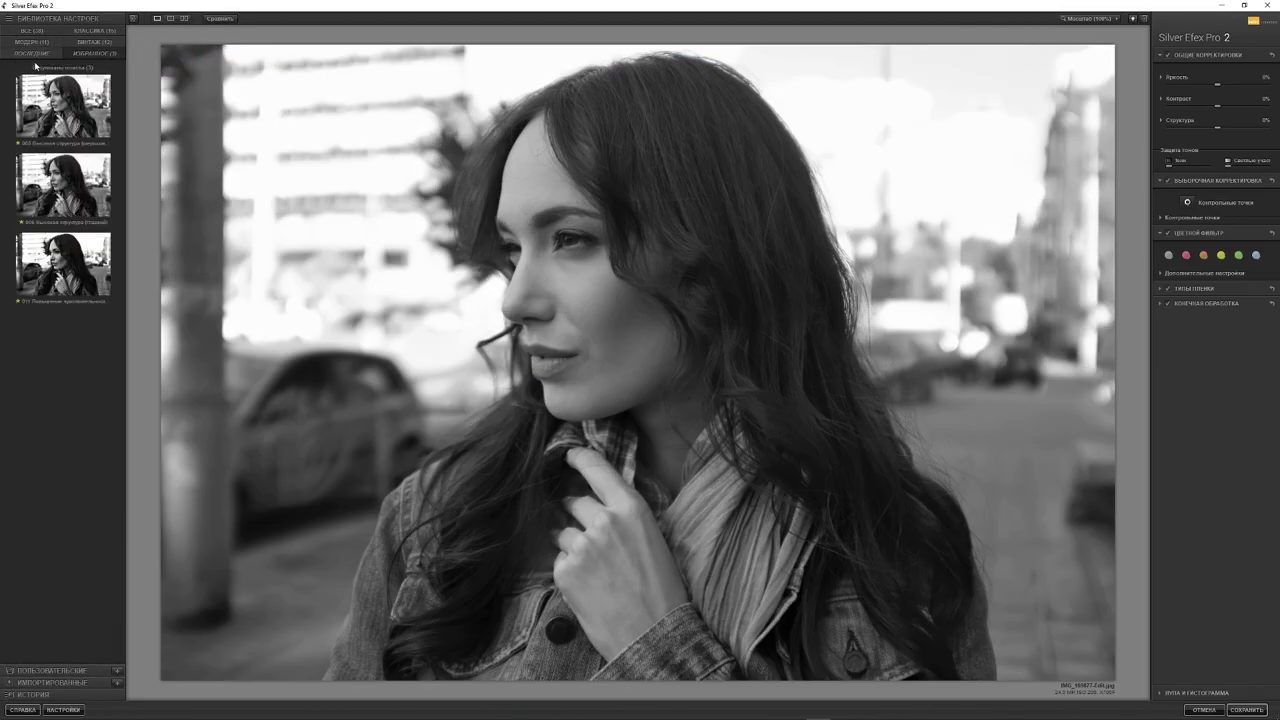
left_click(45, 35)
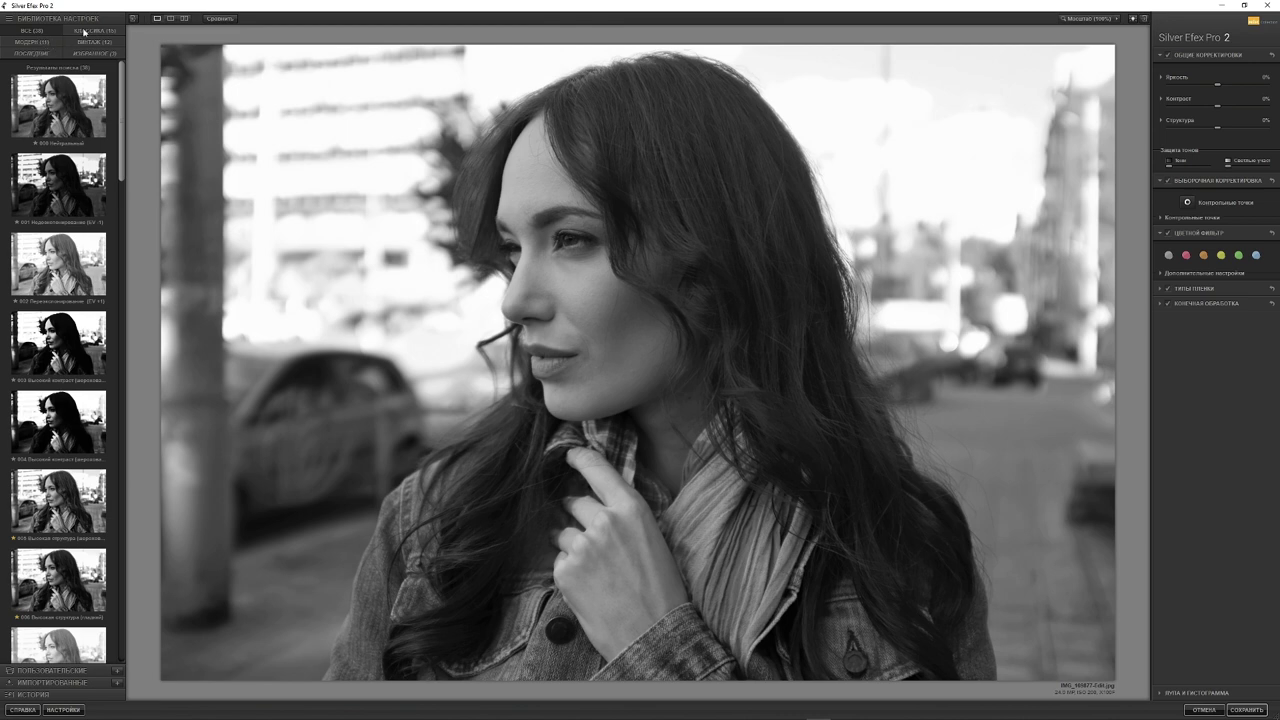
left_click(60, 105)
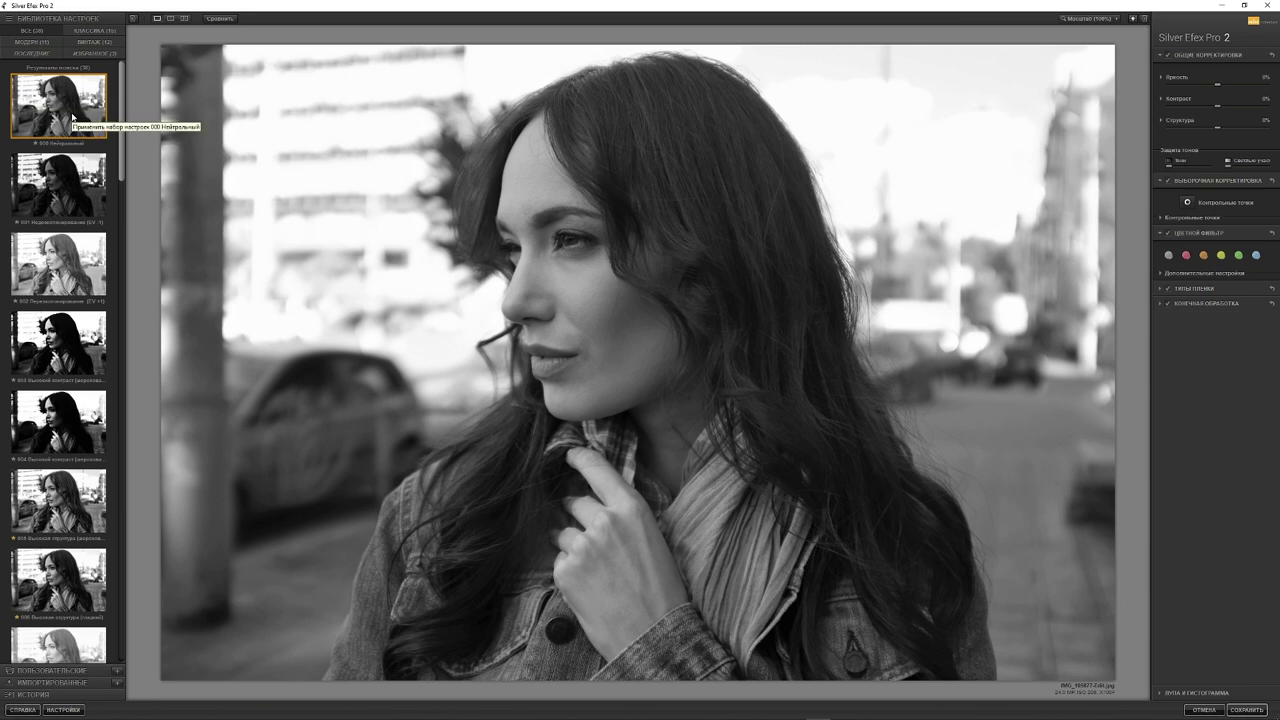
key("Down")
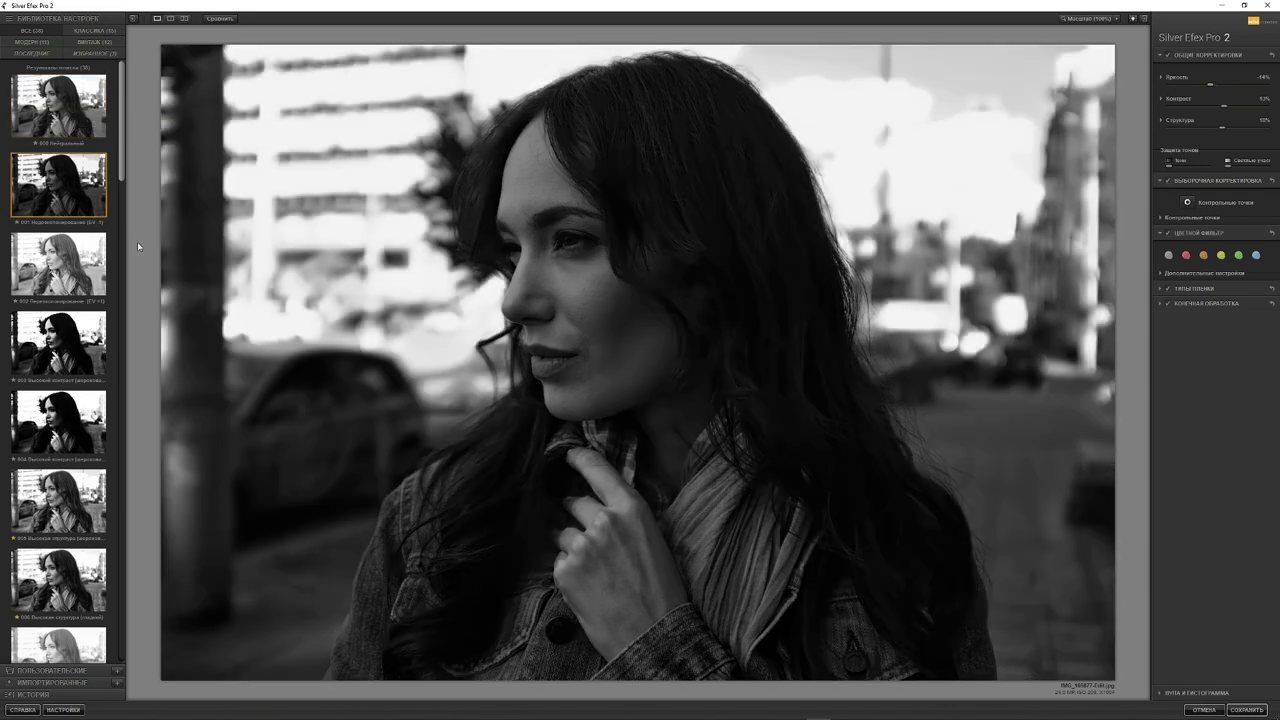
key("Down")
key("Down")
key("Down")
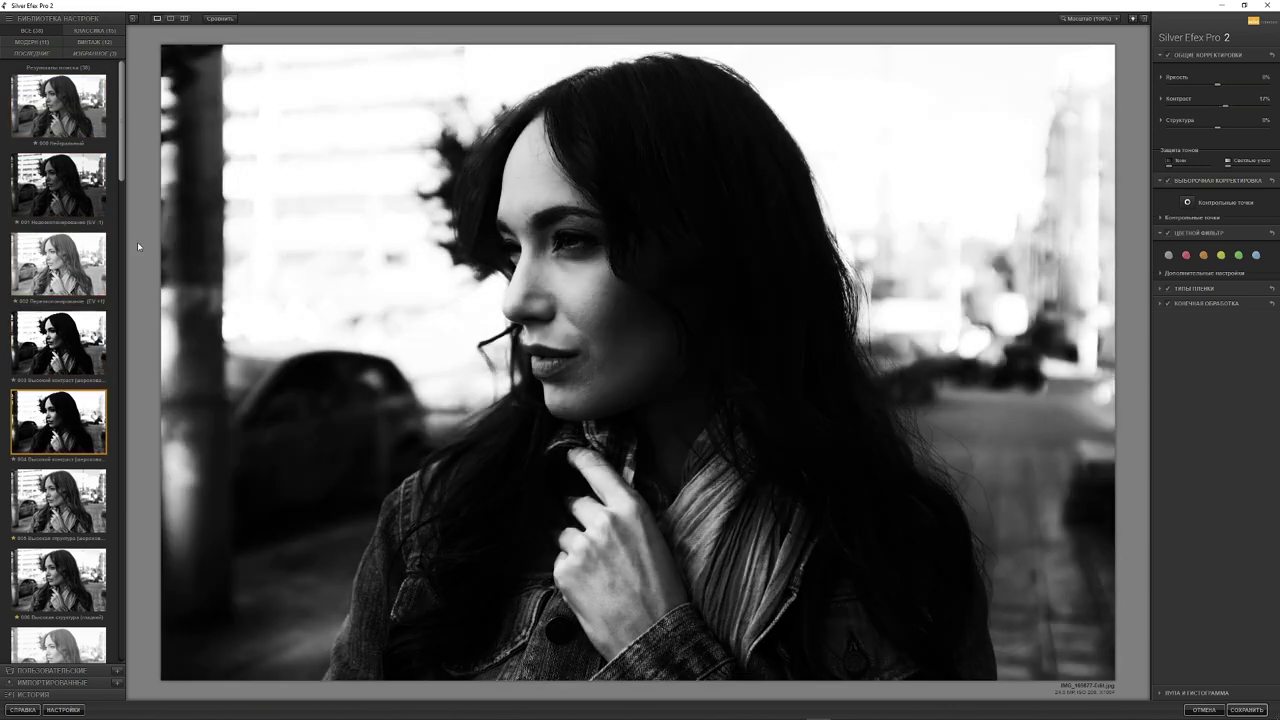
key("Down")
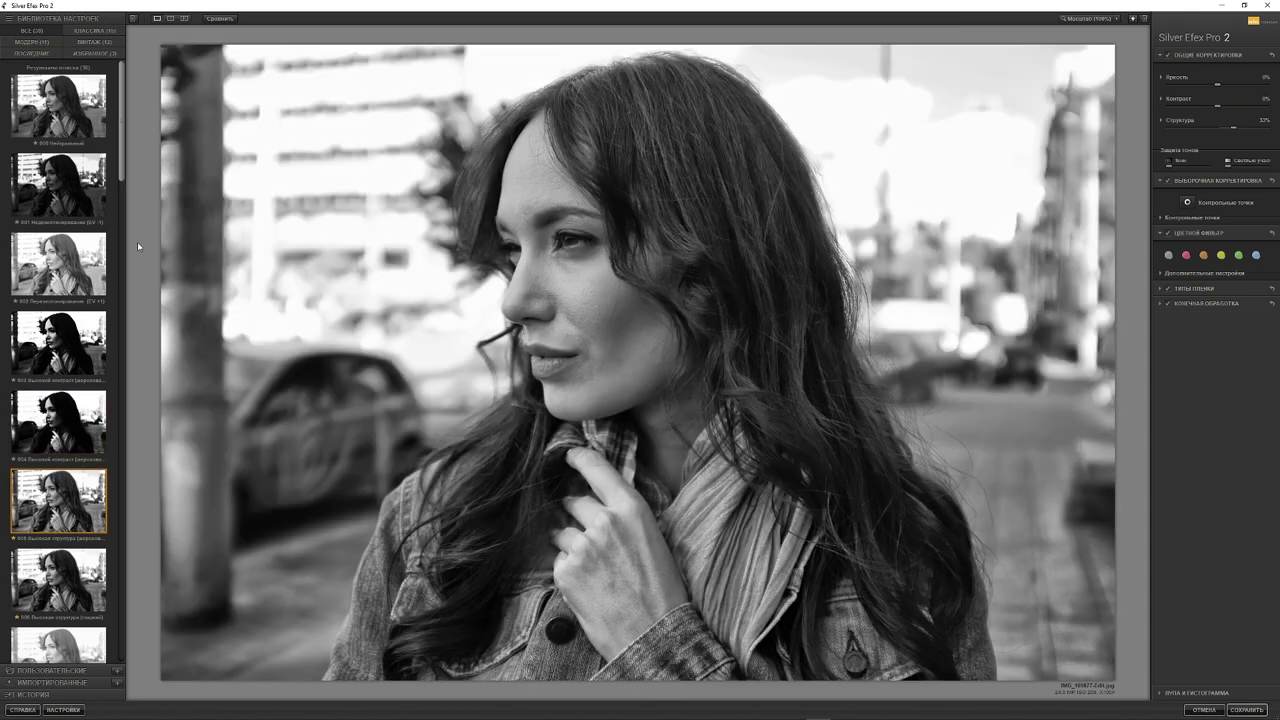
key("Down")
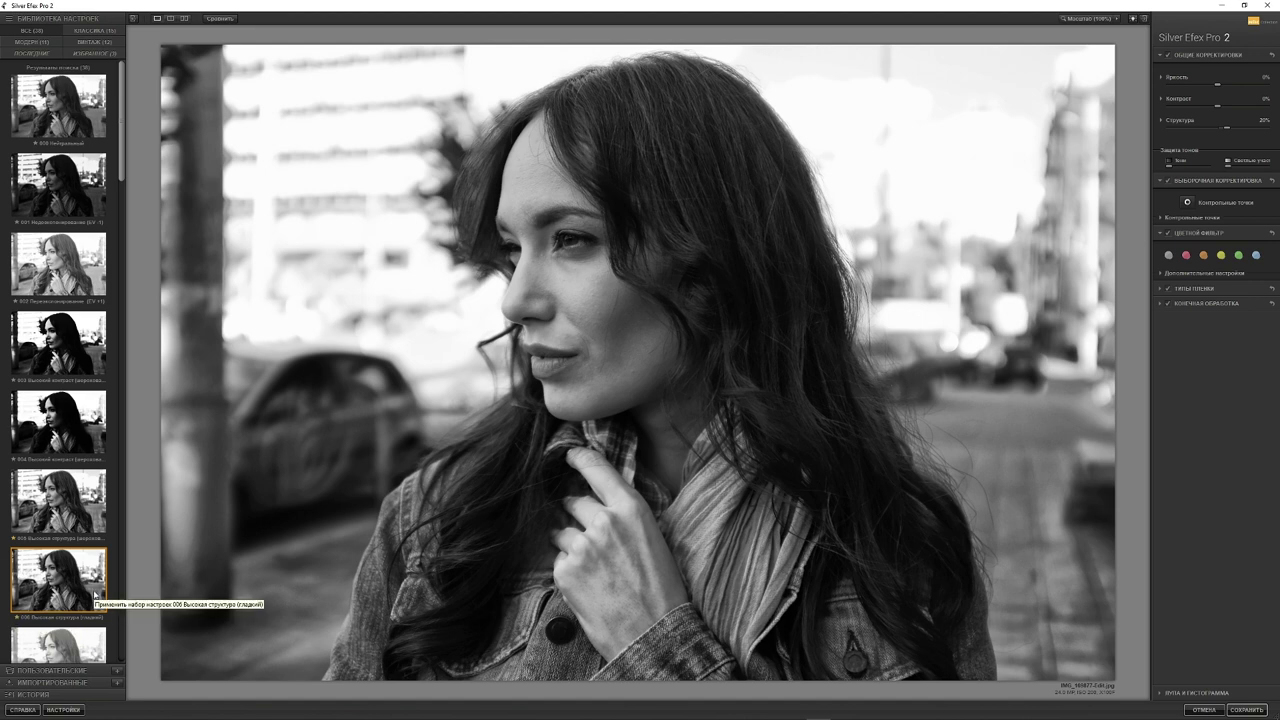
left_click(97, 55)
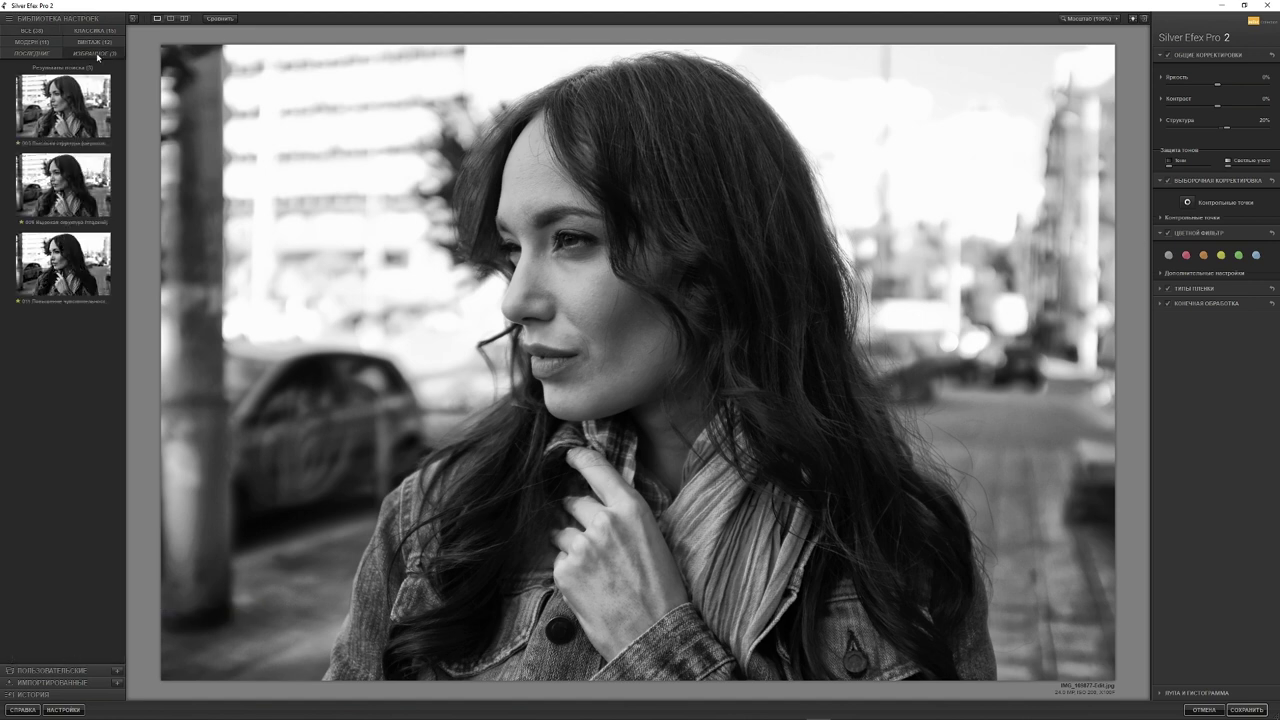
left_click(97, 55)
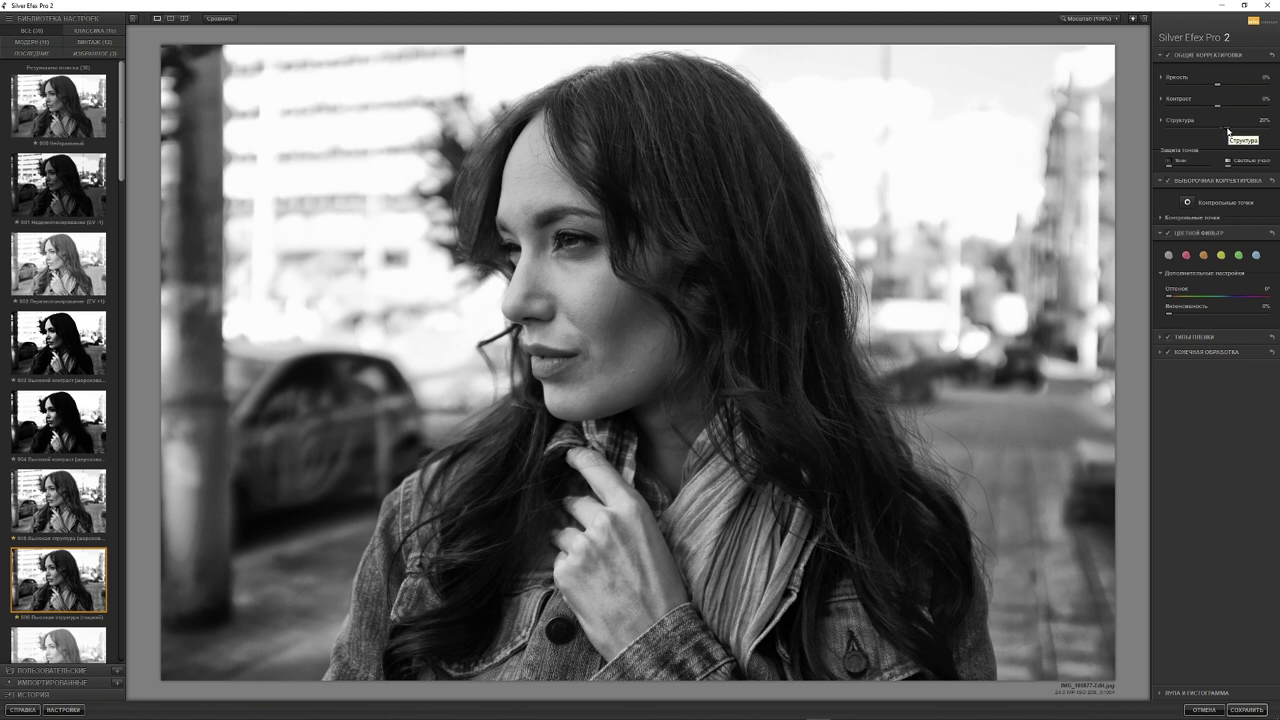
Lower Structure to 10%, and try then delete a brightening control point on her cheek
left_click_drag(1228, 128, 1228, 131)
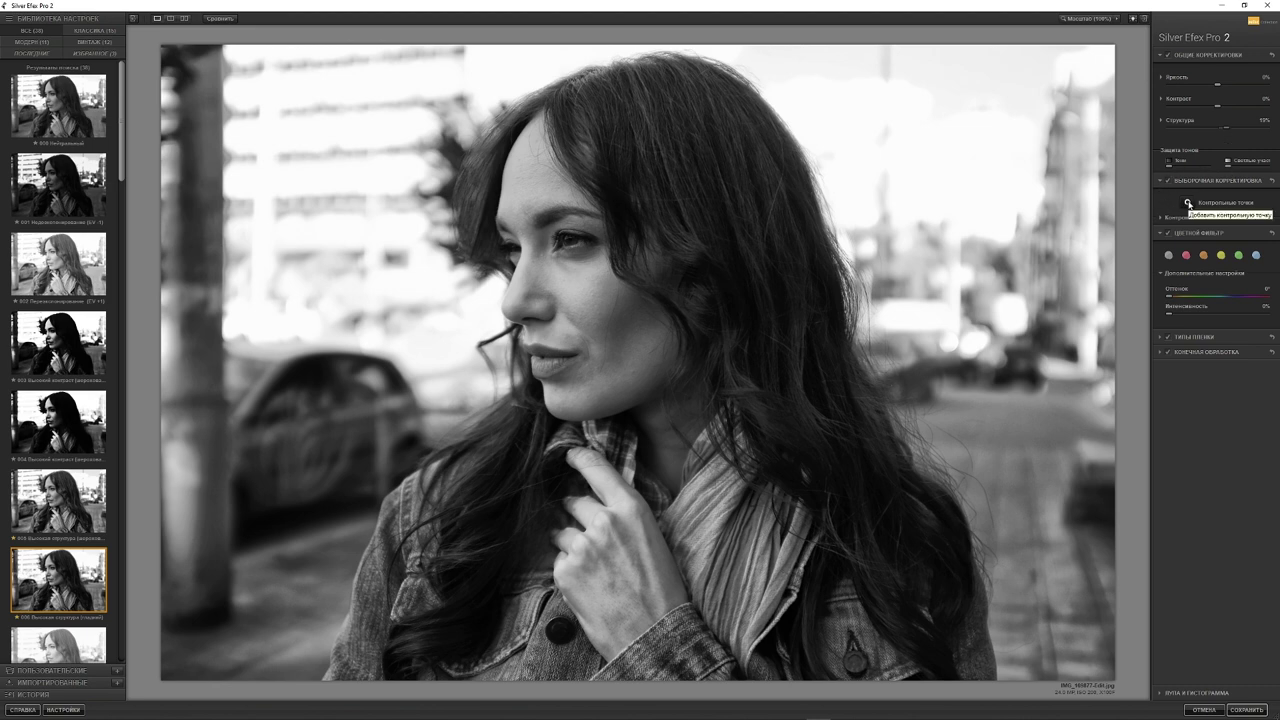
left_click(1188, 203)
left_click(594, 296)
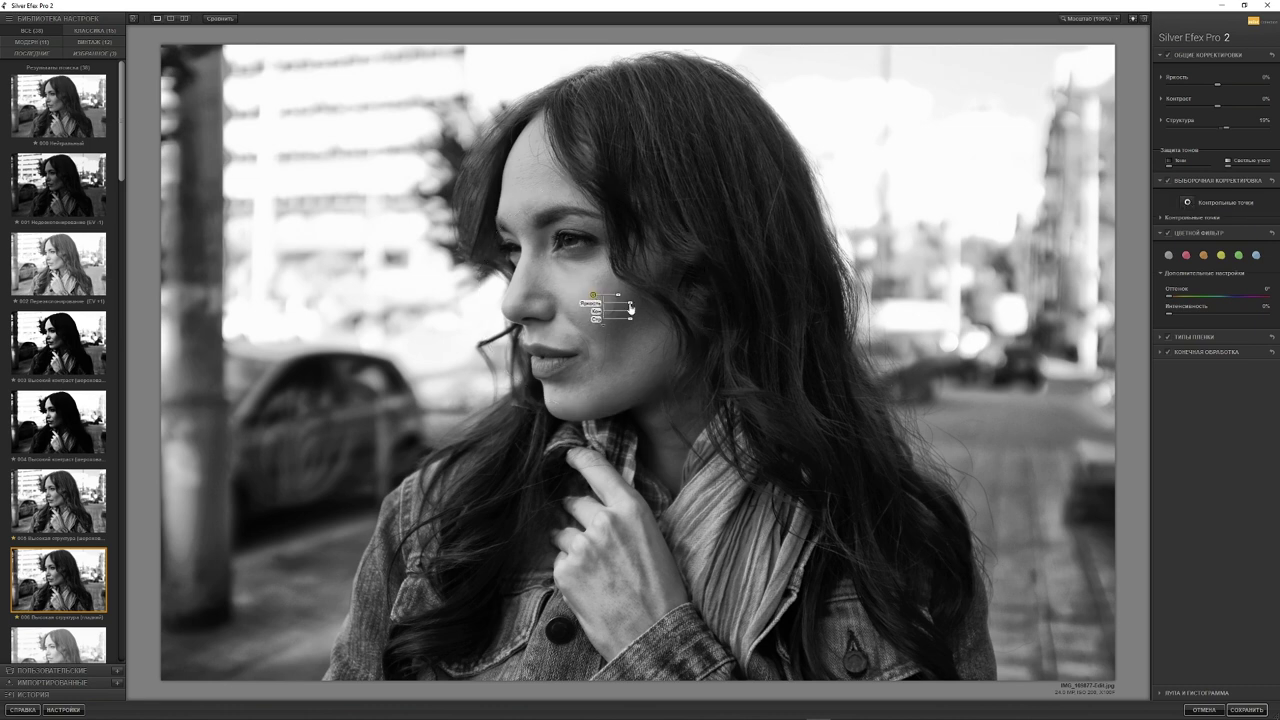
left_click_drag(630, 302, 636, 303)
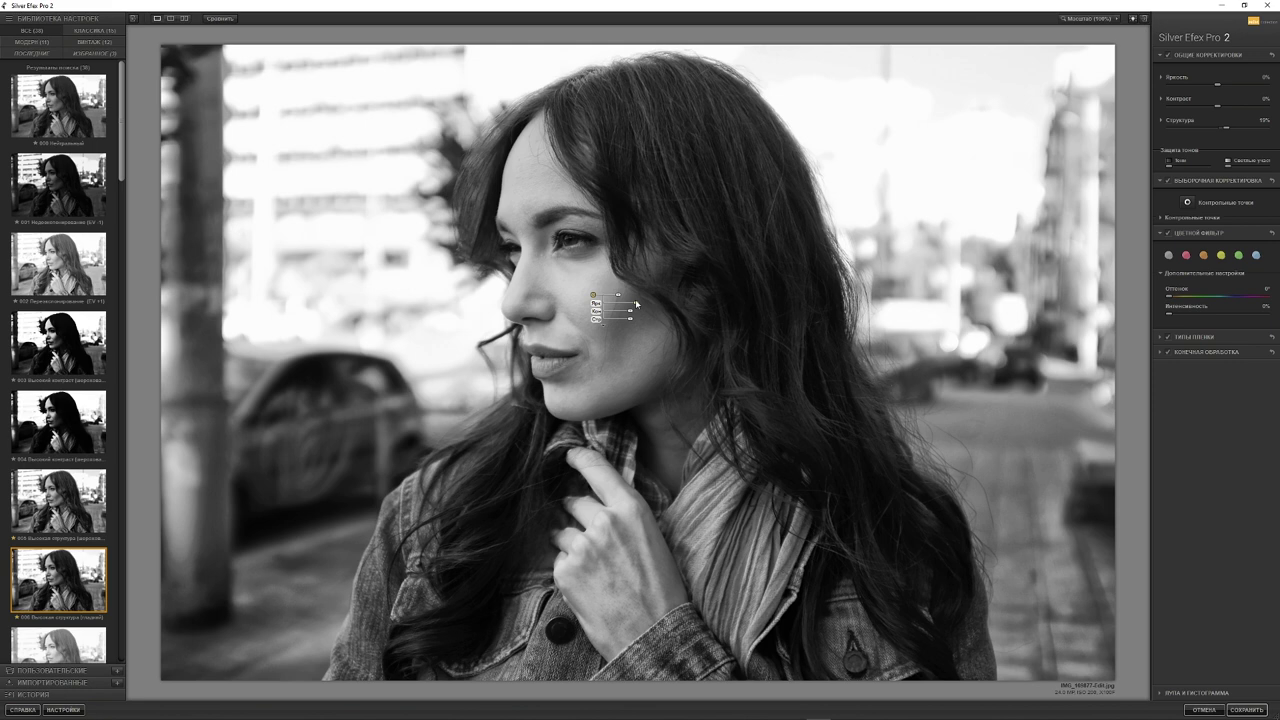
key("Delete")
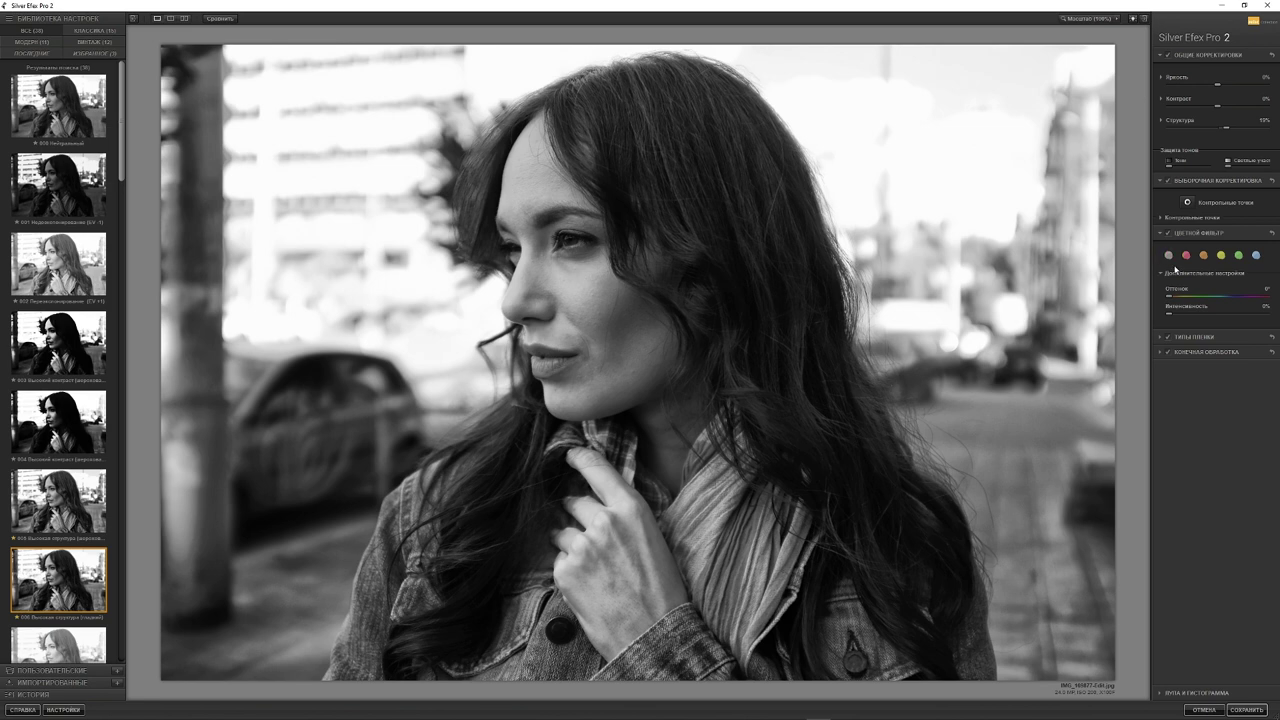
Apply a red colour filter after trying orange, green and blue, and shift its hue
left_click(1186, 256)
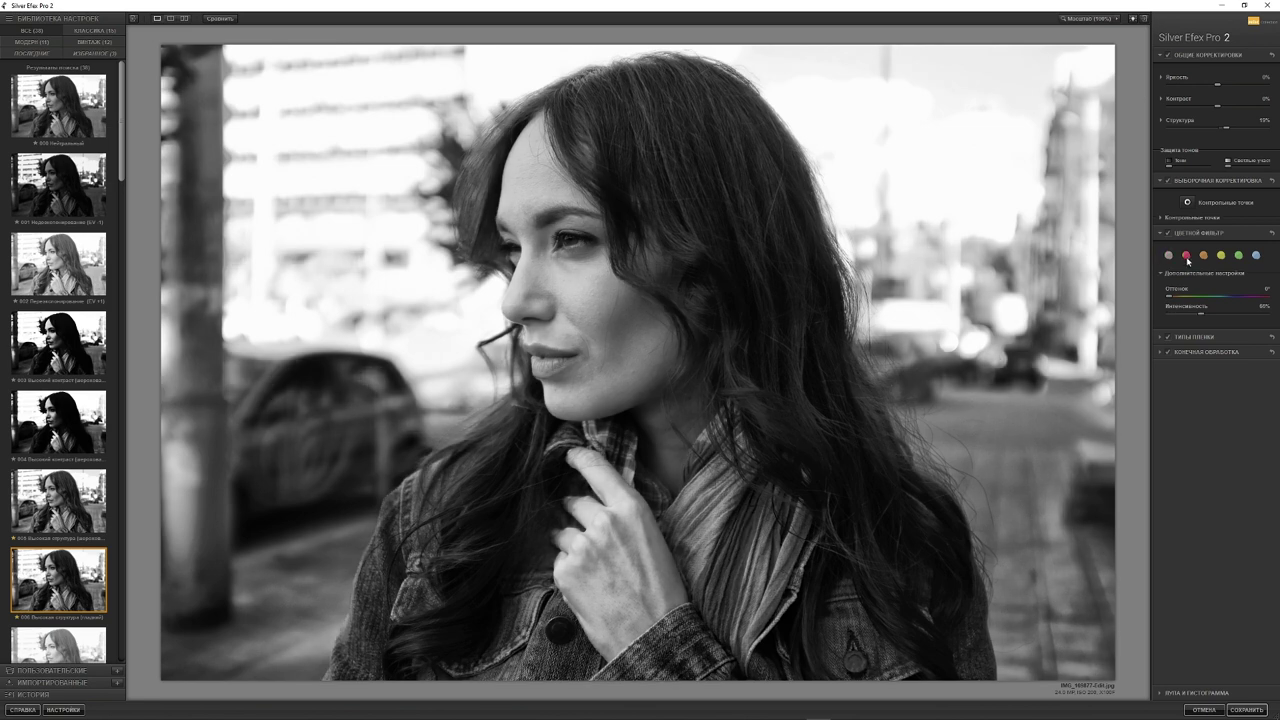
left_click(1203, 256)
left_click(1239, 257)
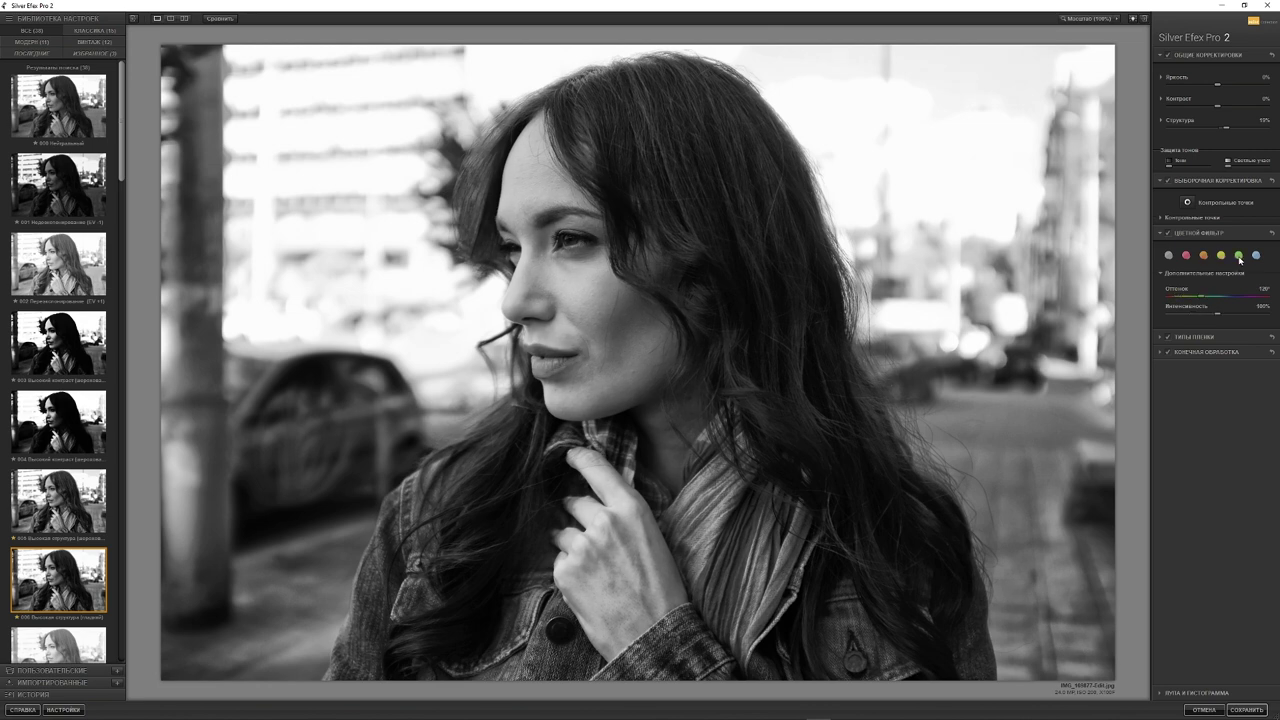
left_click(1257, 256)
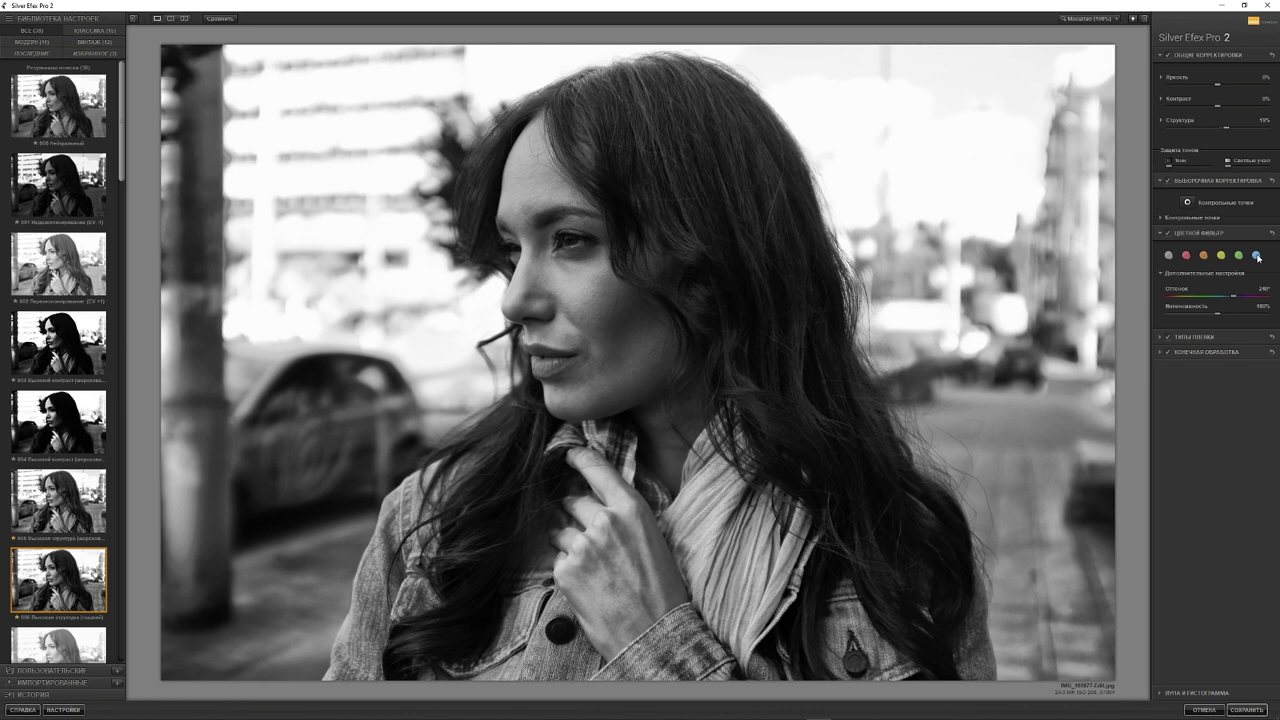
left_click(1186, 256)
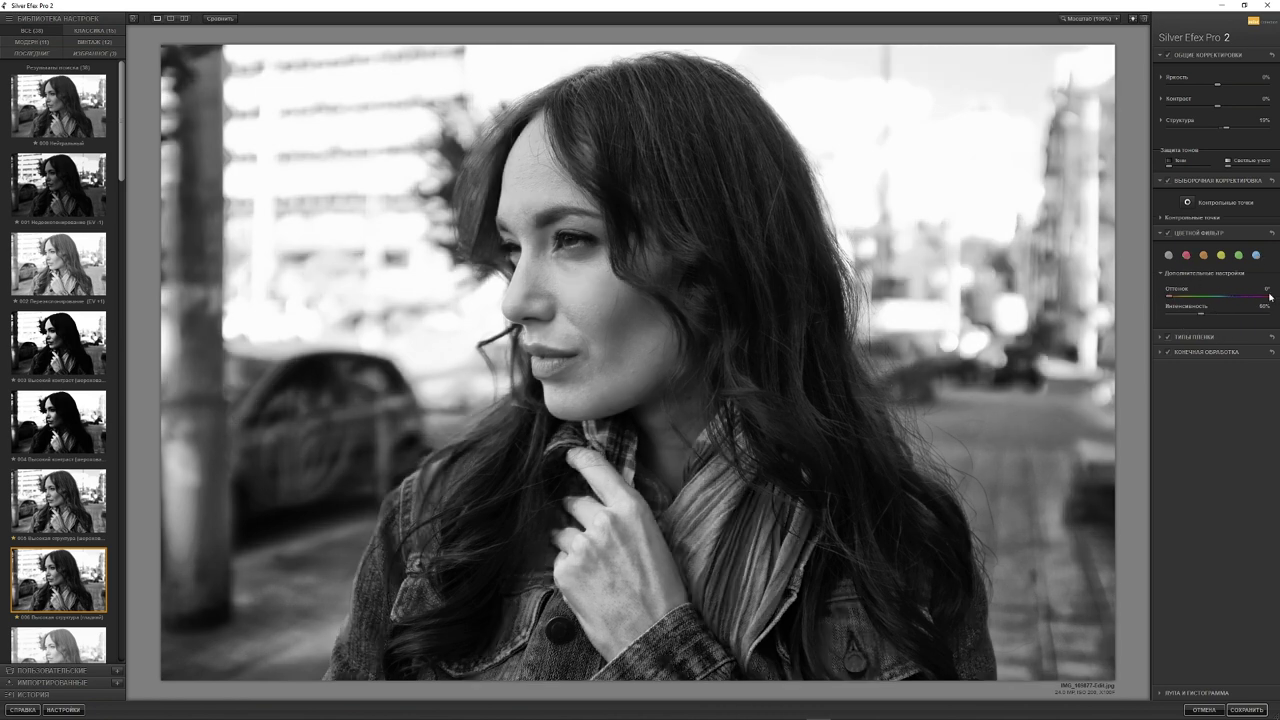
mouse_move(1179, 295)
left_mouse_down()
mouse_move(1224, 292)
mouse_move(1187, 318)
mouse_move(1210, 318)
mouse_move(1178, 320)
left_mouse_up()
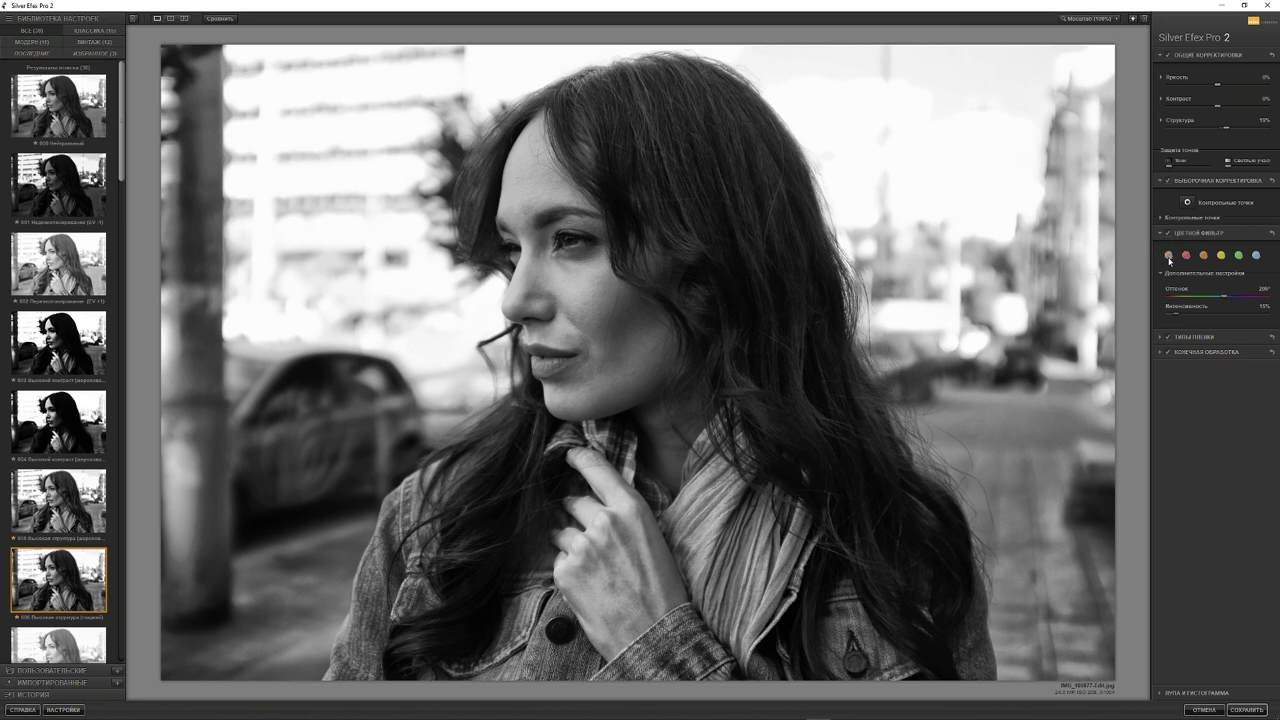
Make the film grain coarser, lowering grain per pixel to about 390
left_click(1160, 338)
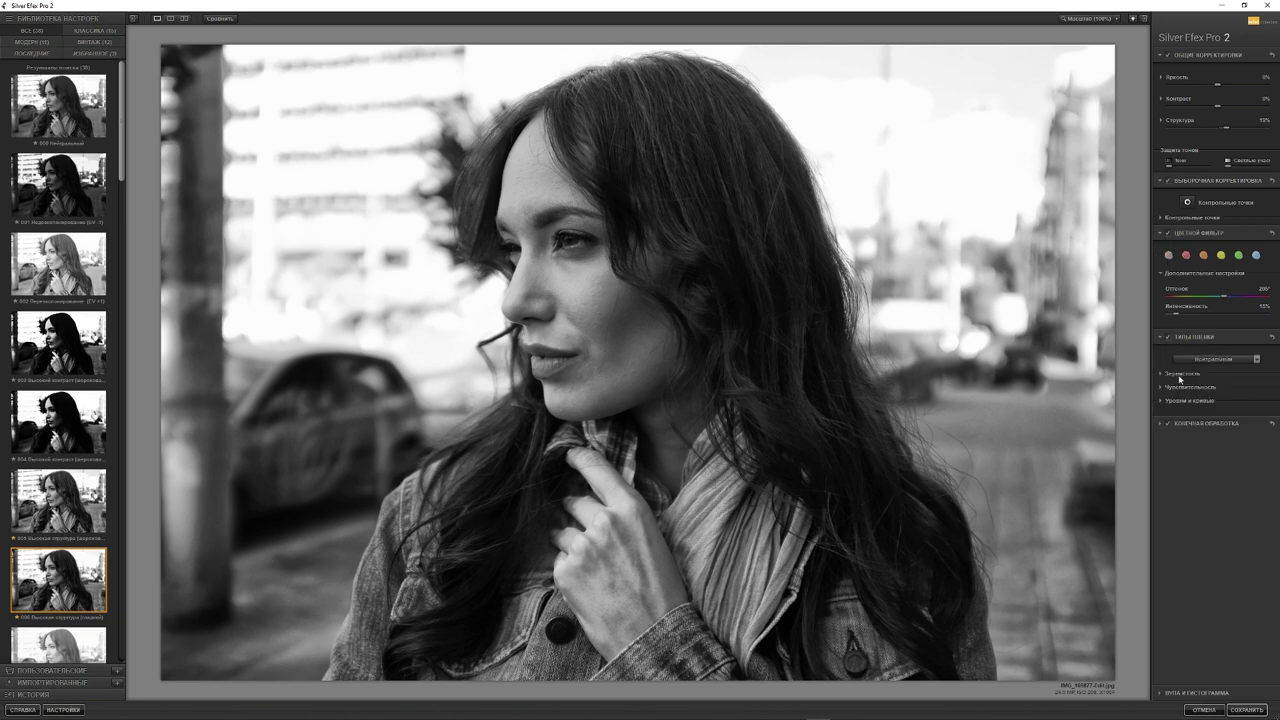
left_click(1166, 374)
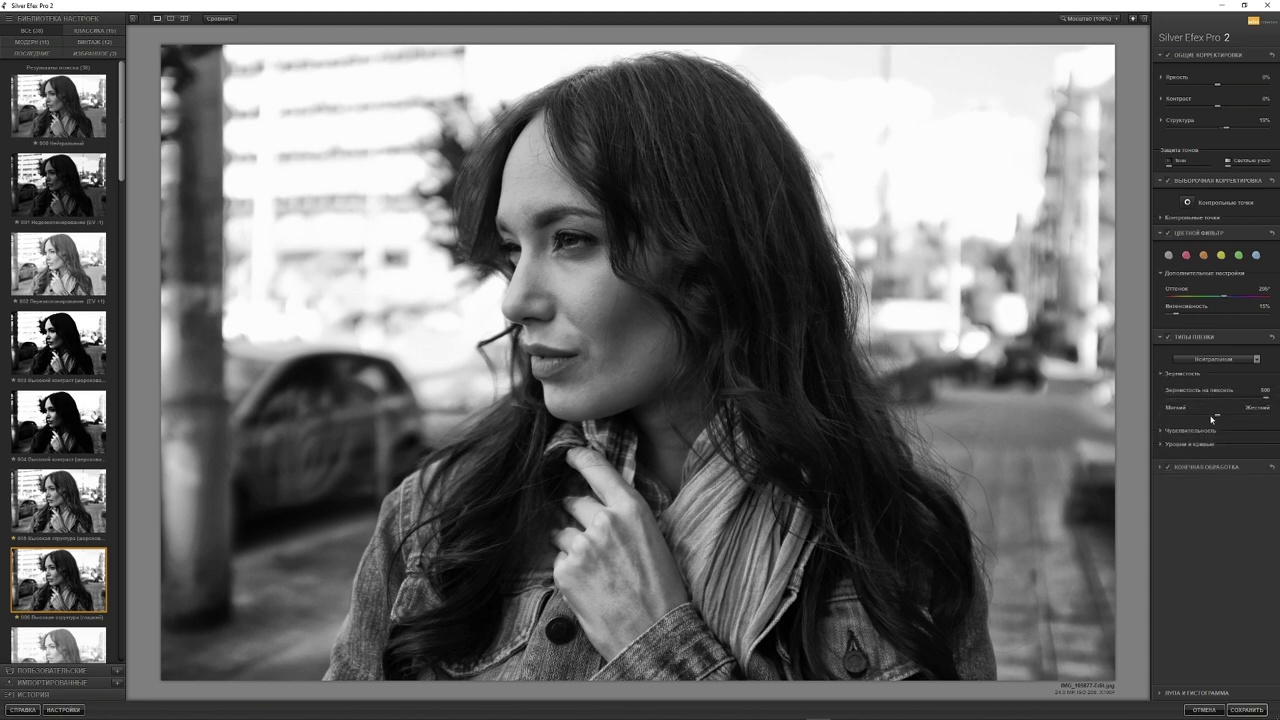
left_click_drag(1267, 402, 1226, 405)
Raise film sensitivity to Red 32%, Yellow 24% and Blue 24%
left_click(1161, 431)
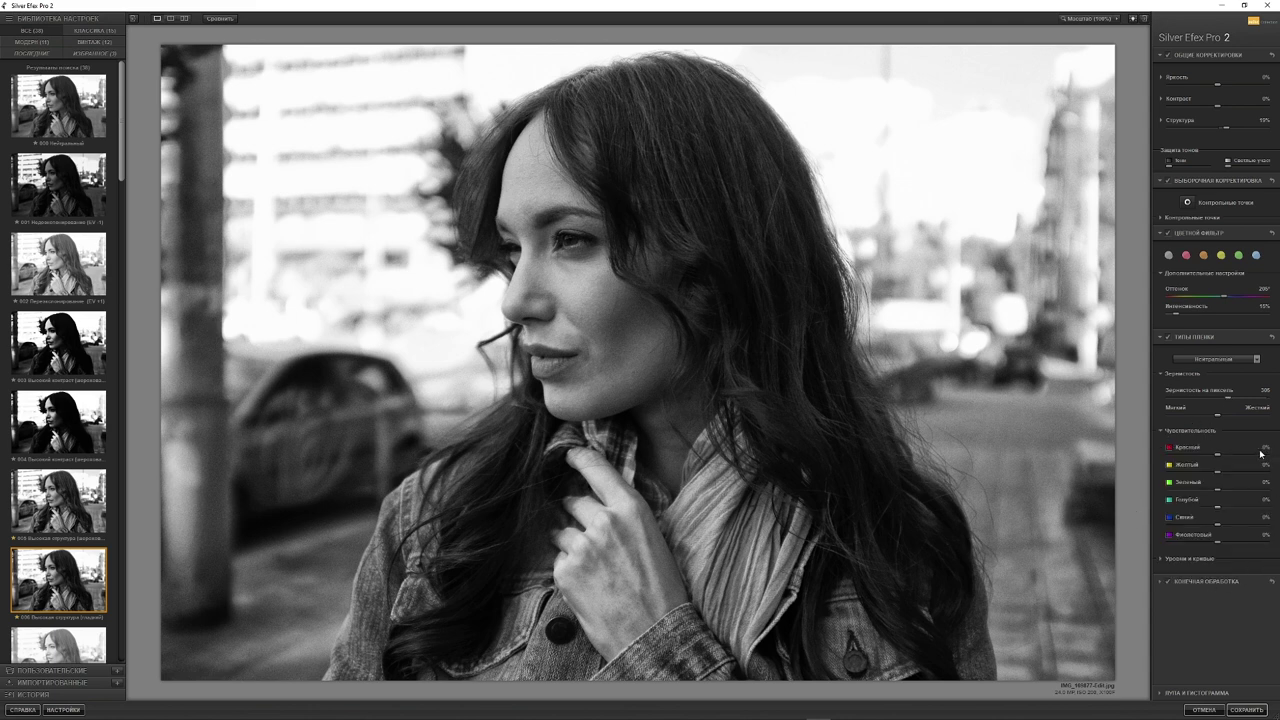
mouse_move(1217, 453)
left_mouse_down()
mouse_move(1232, 454)
mouse_move(1229, 473)
left_mouse_up()
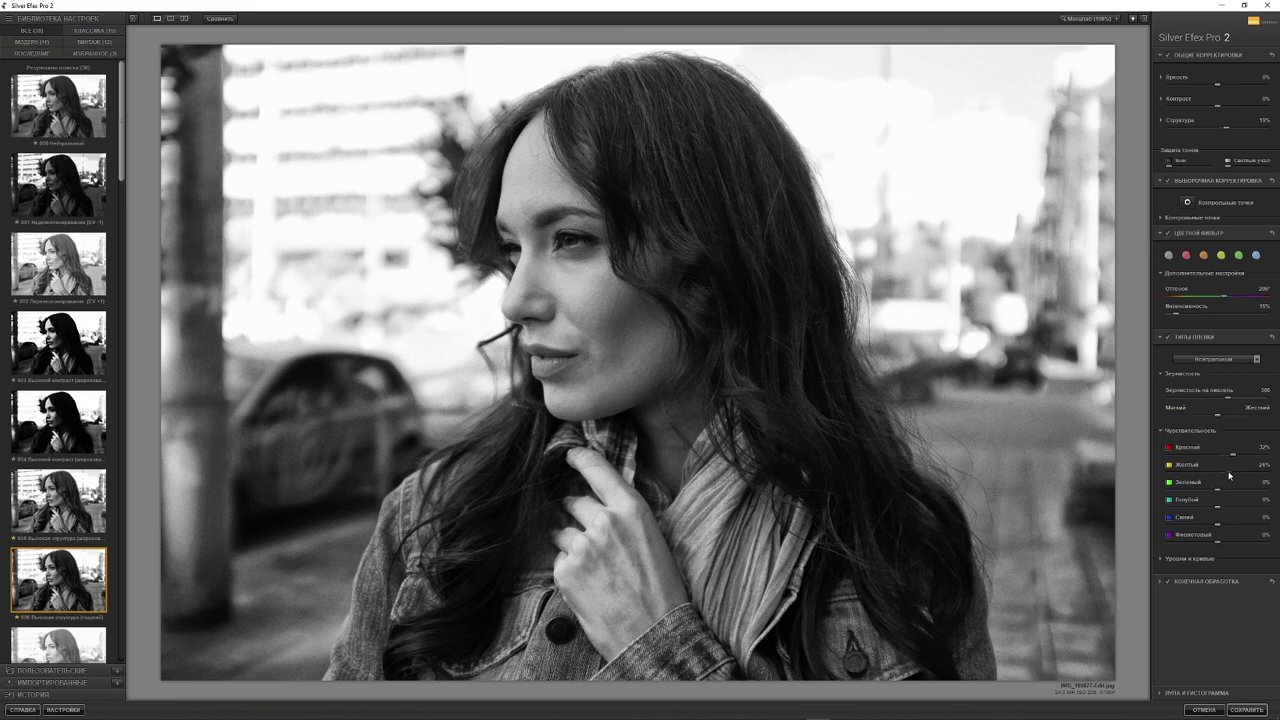
left_click_drag(1217, 523, 1233, 527)
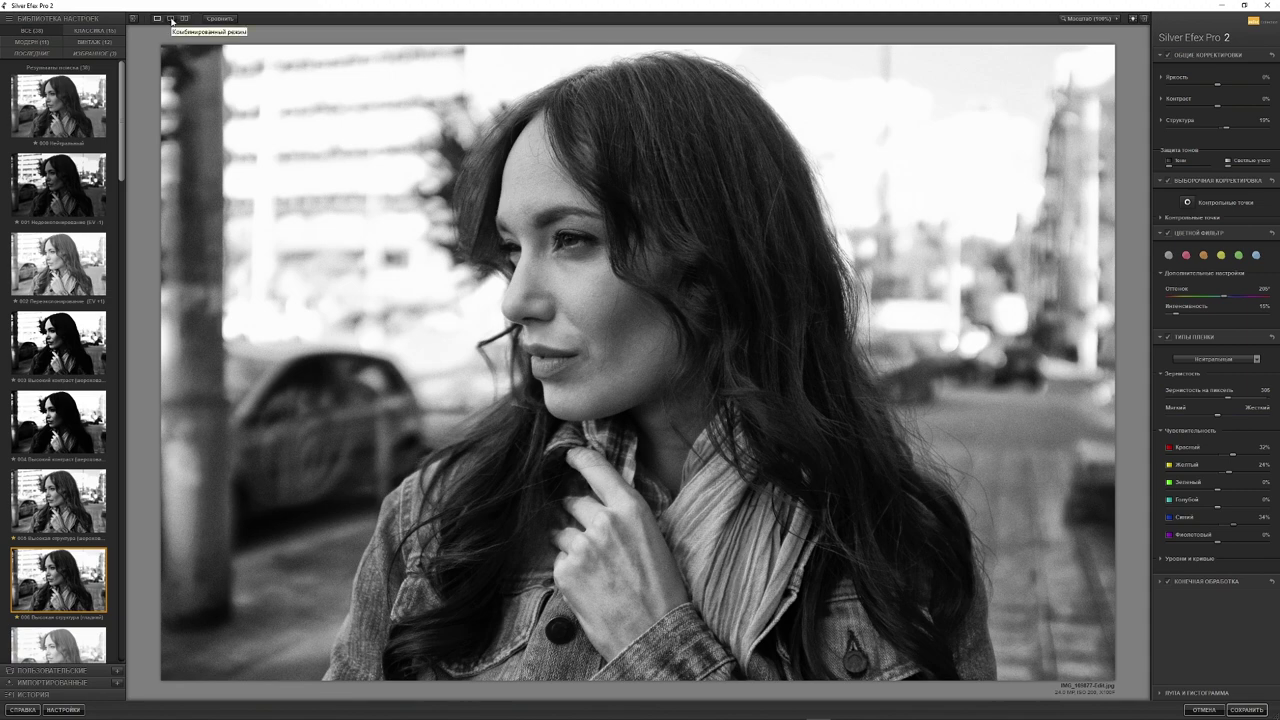
Compare before and after in split view across the face, then show the Toning presets
left_click(171, 19)
mouse_move(633, 163)
left_mouse_down()
mouse_move(539, 189)
mouse_move(441, 189)
mouse_move(651, 191)
mouse_move(643, 201)
left_mouse_up()
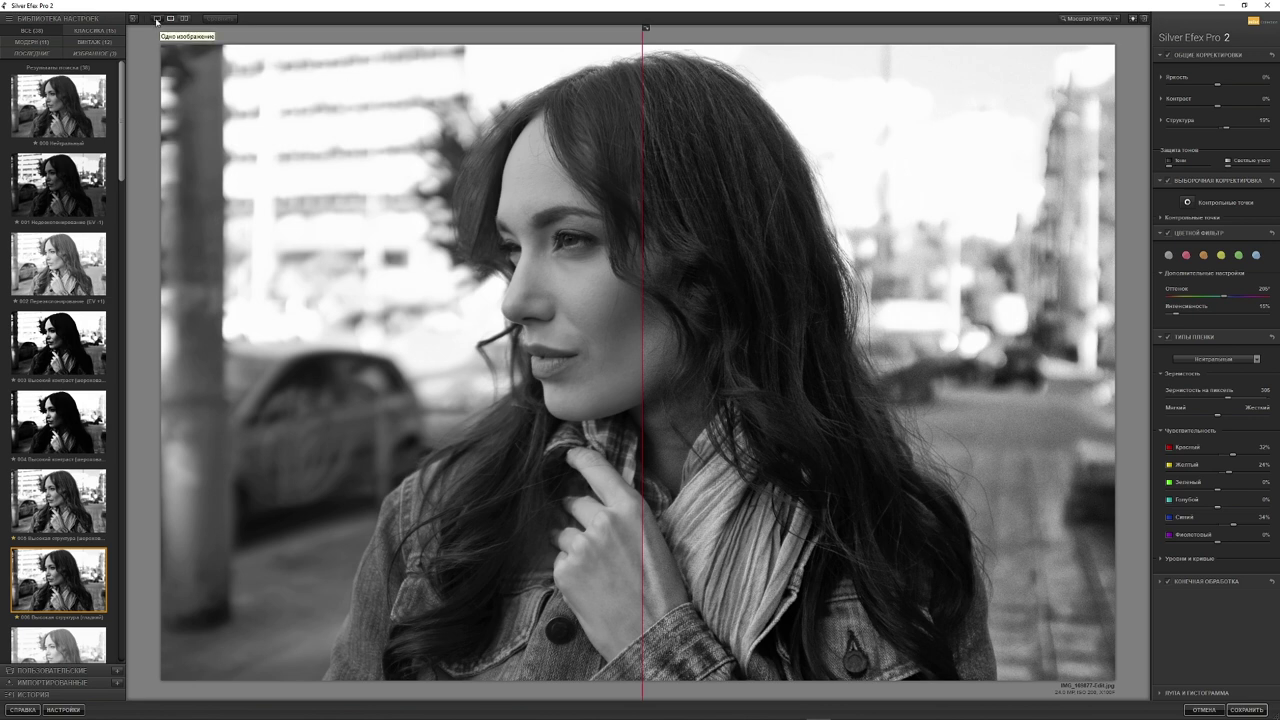
left_click(156, 19)
left_click(1200, 581)
left_click(1269, 606)
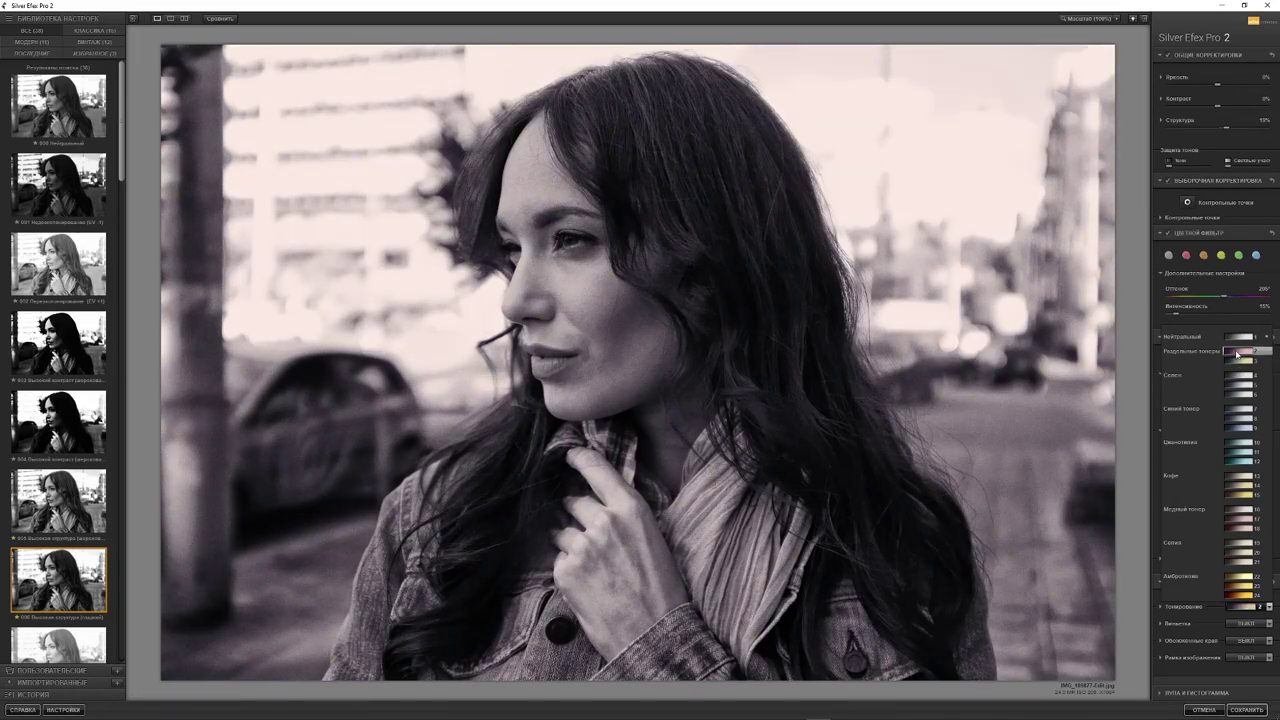
Keep neutral toning, add a Lens Falloff vignette and soft burned edges on all sides, no border
left_click(1238, 340)
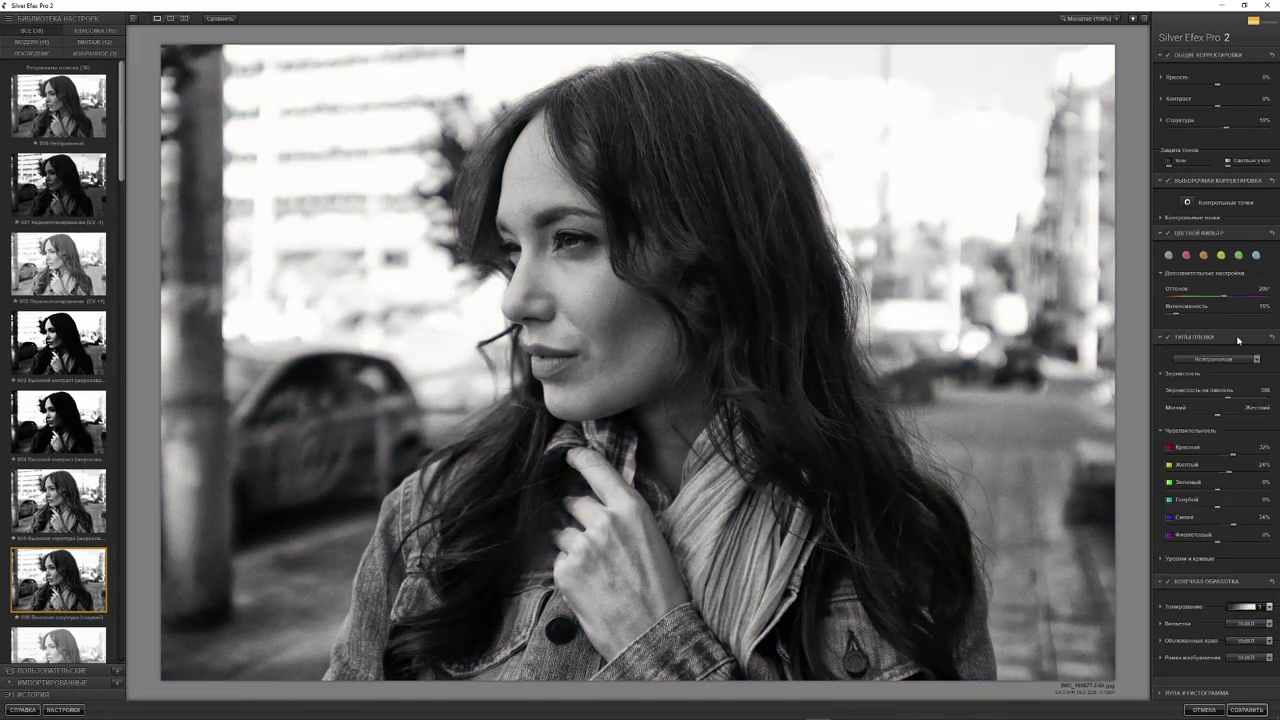
left_click(1269, 623)
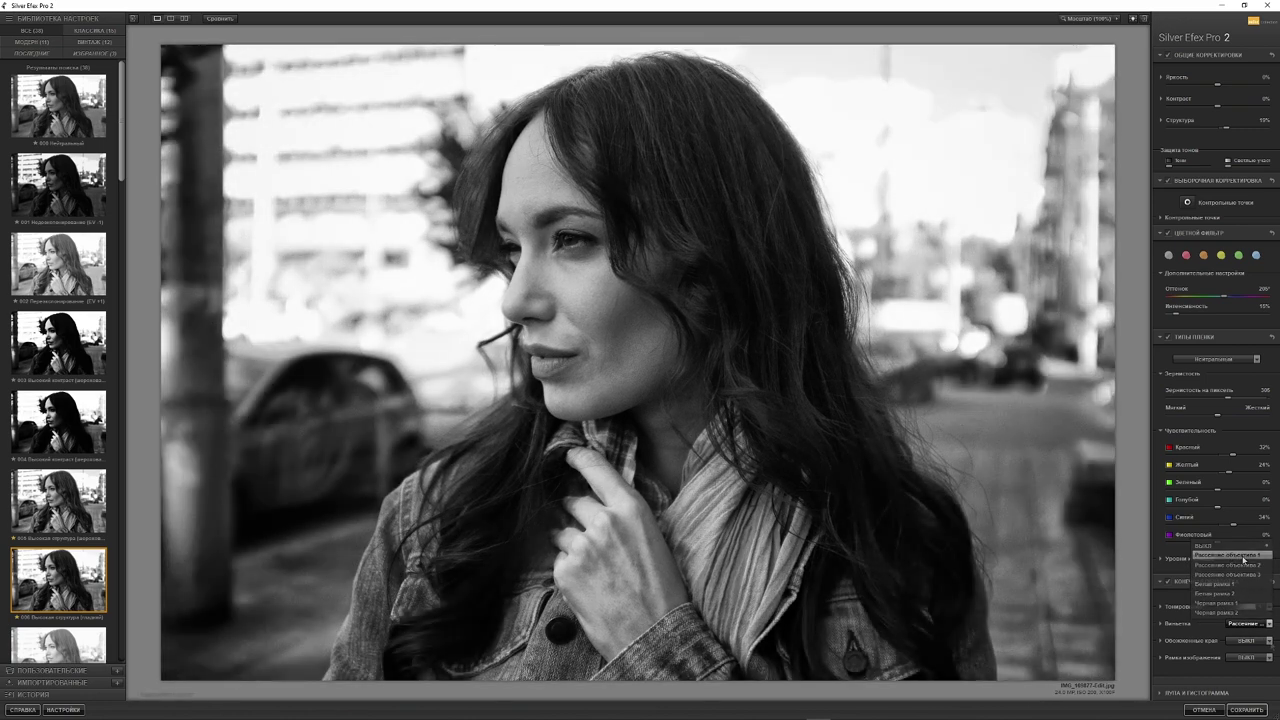
left_click(1267, 640)
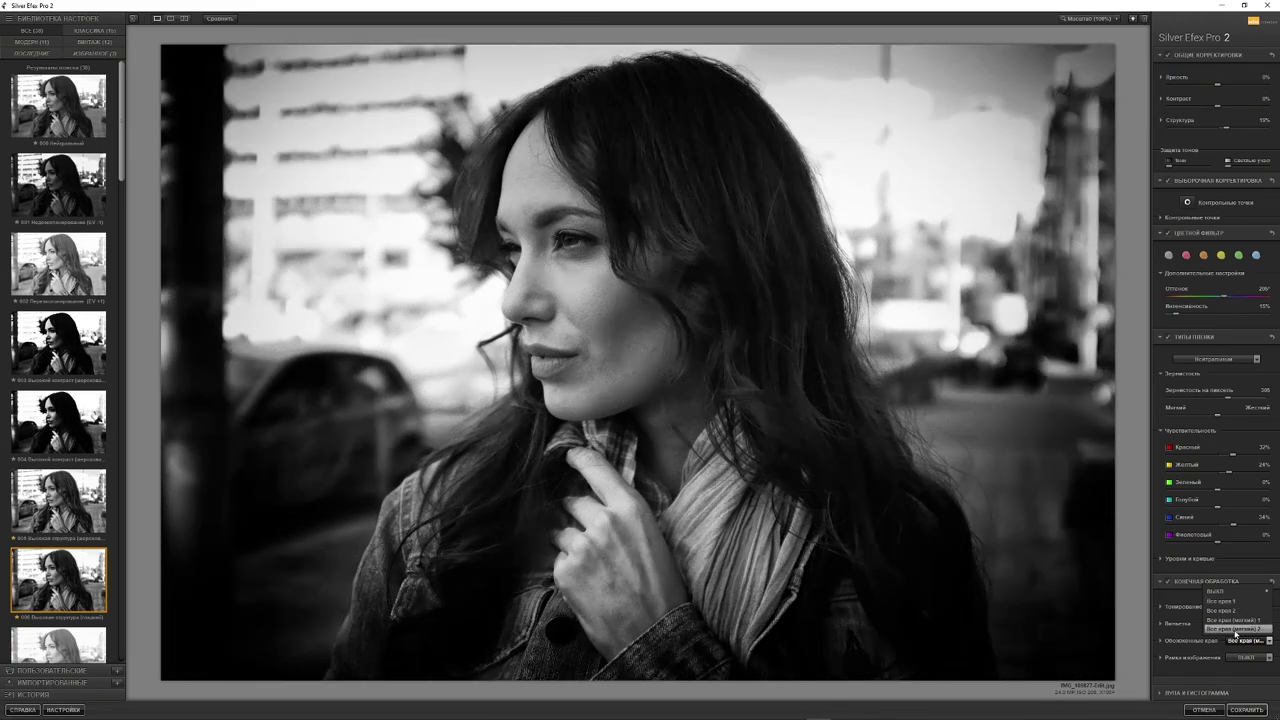
left_click(1235, 629)
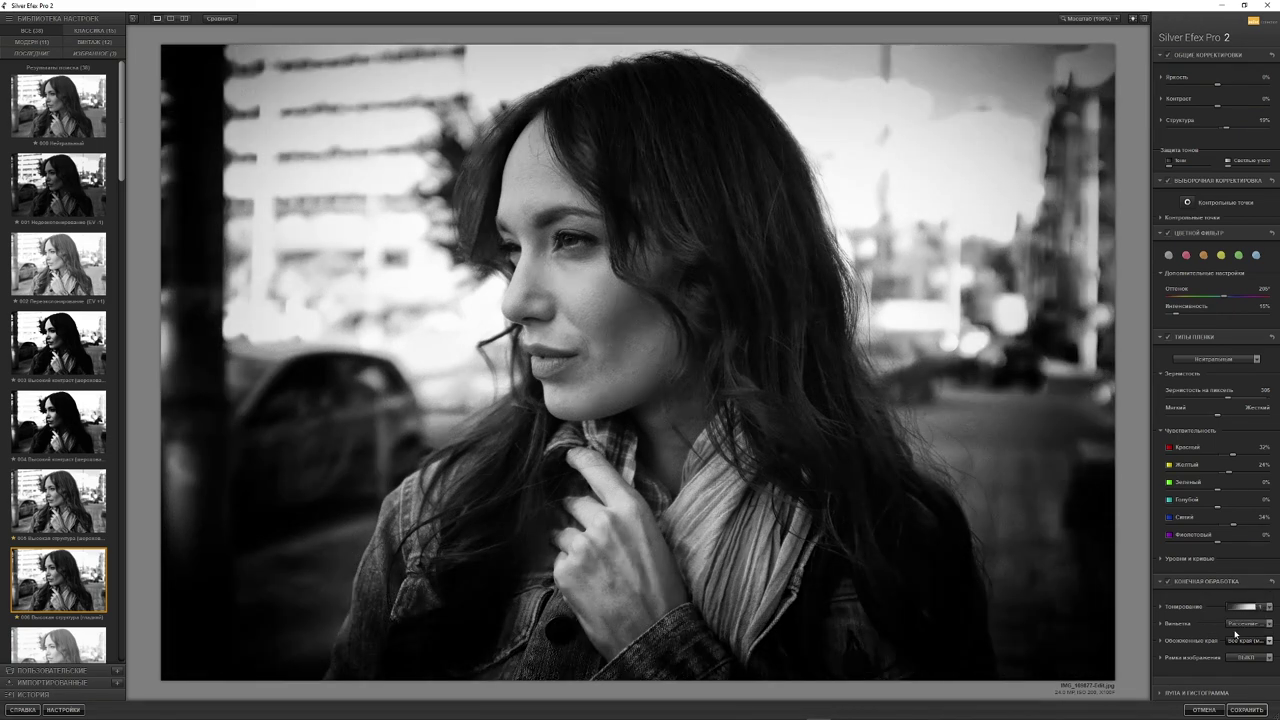
left_click(1262, 657)
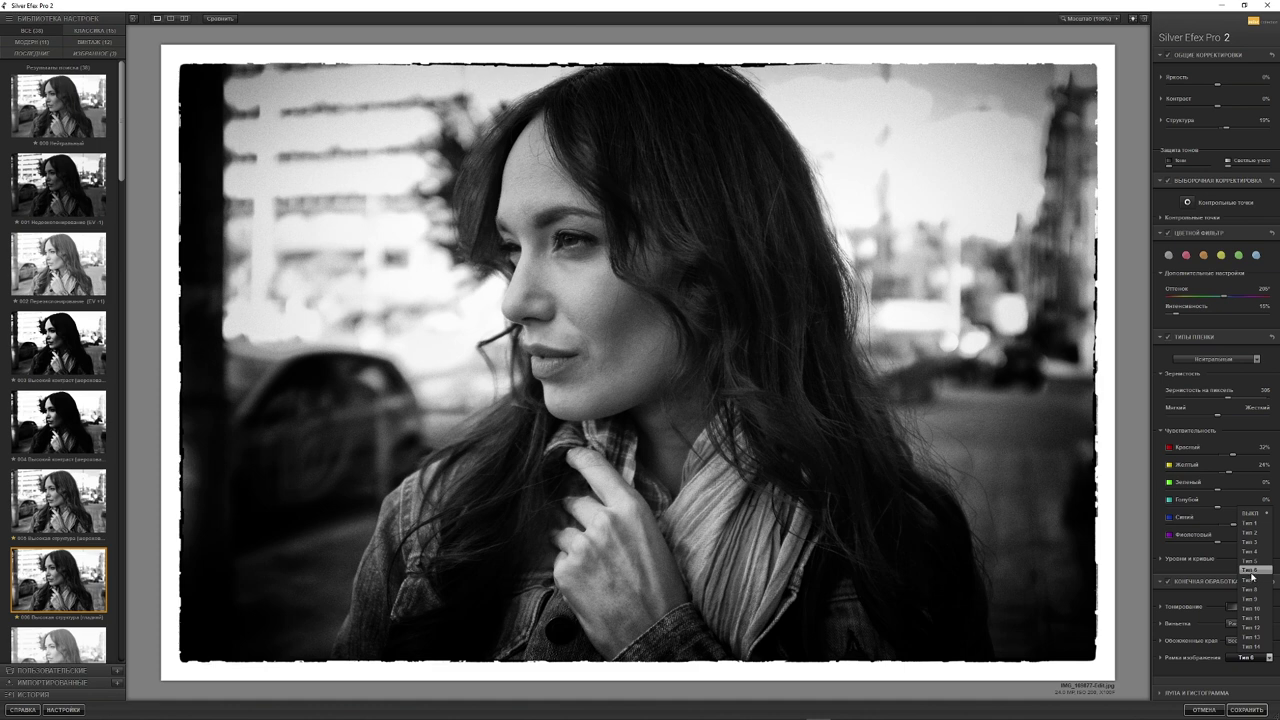
left_click(1252, 513)
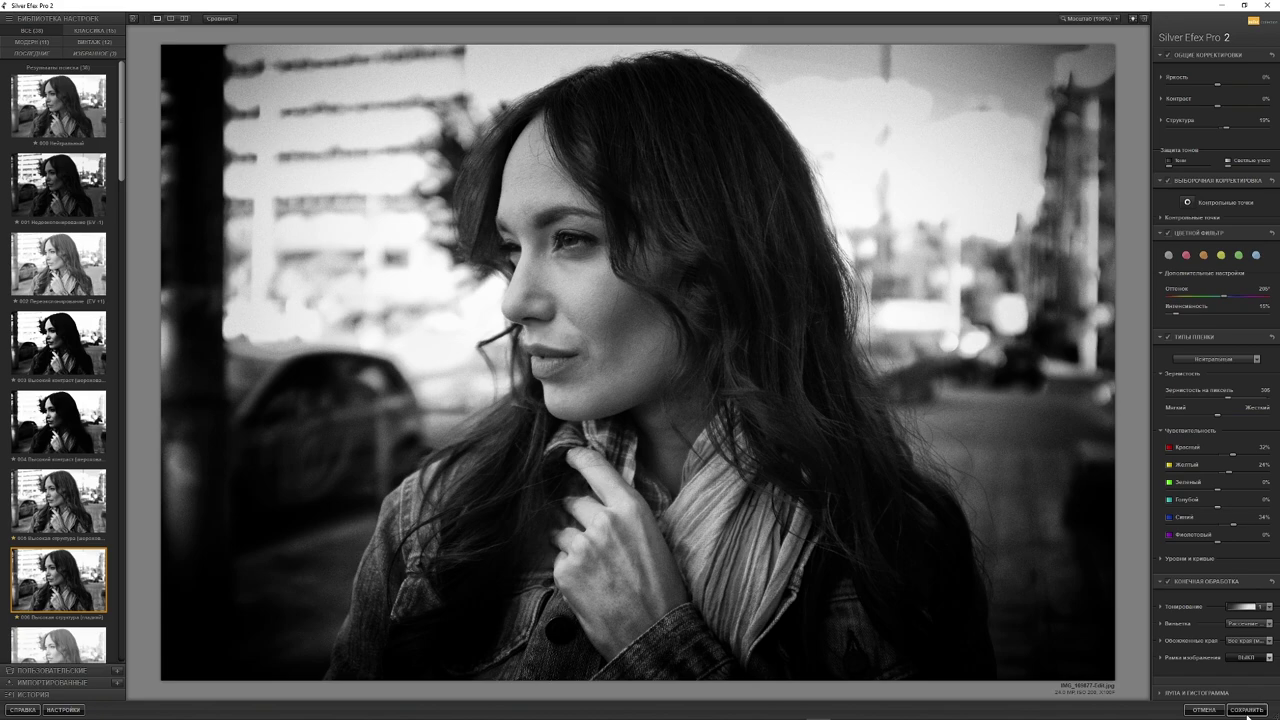
Save the black-and-white edit, compare it with the colour original, and select the pink-haired portrait
left_click(1248, 712)
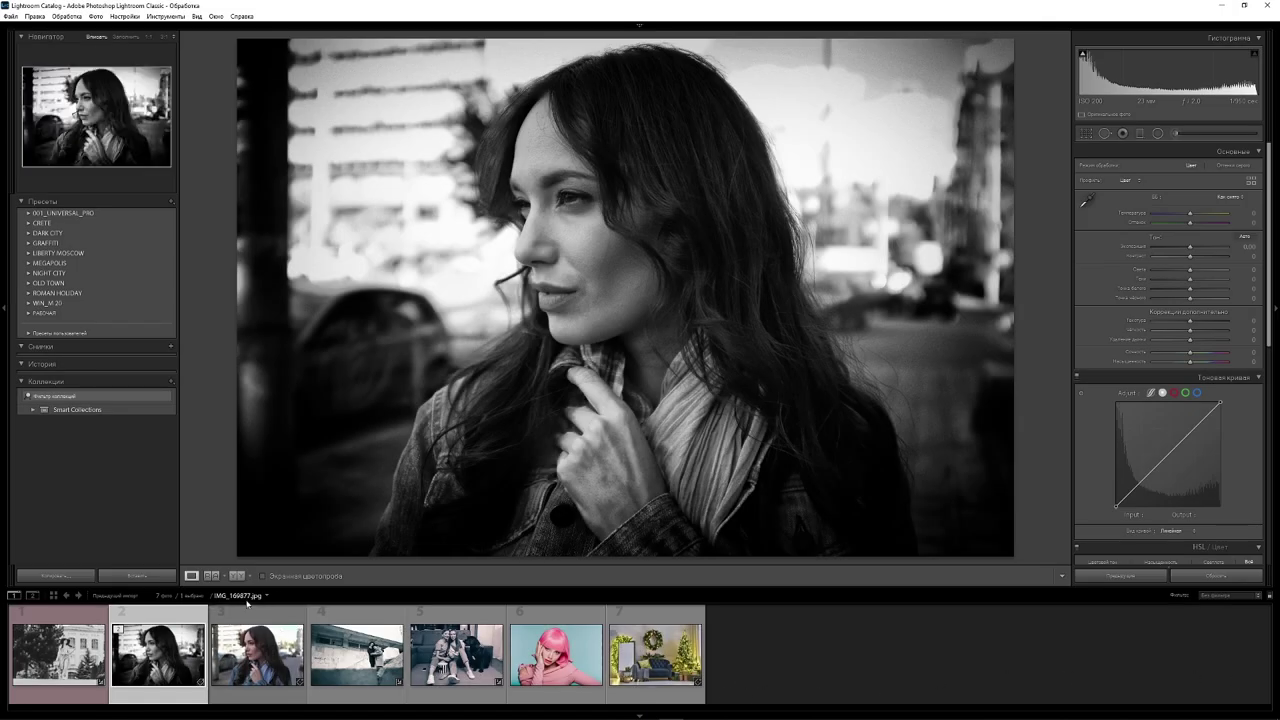
left_click(257, 655)
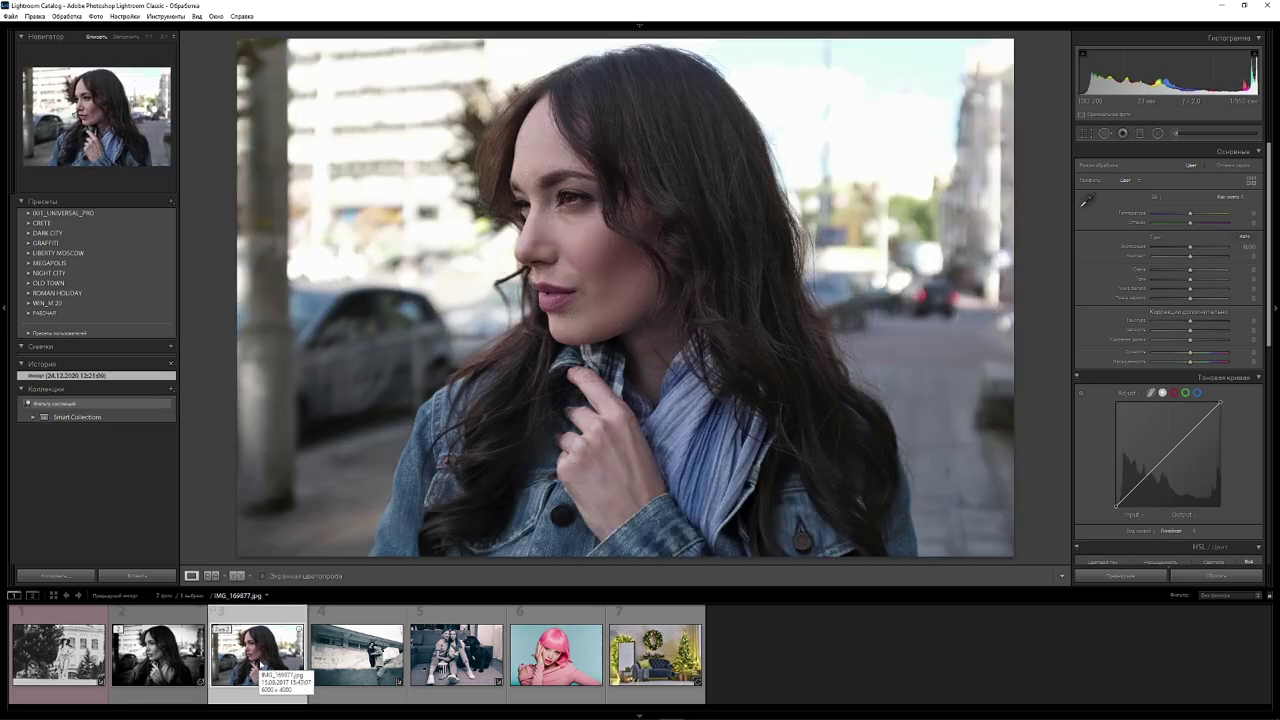
mouse_move(158, 655)
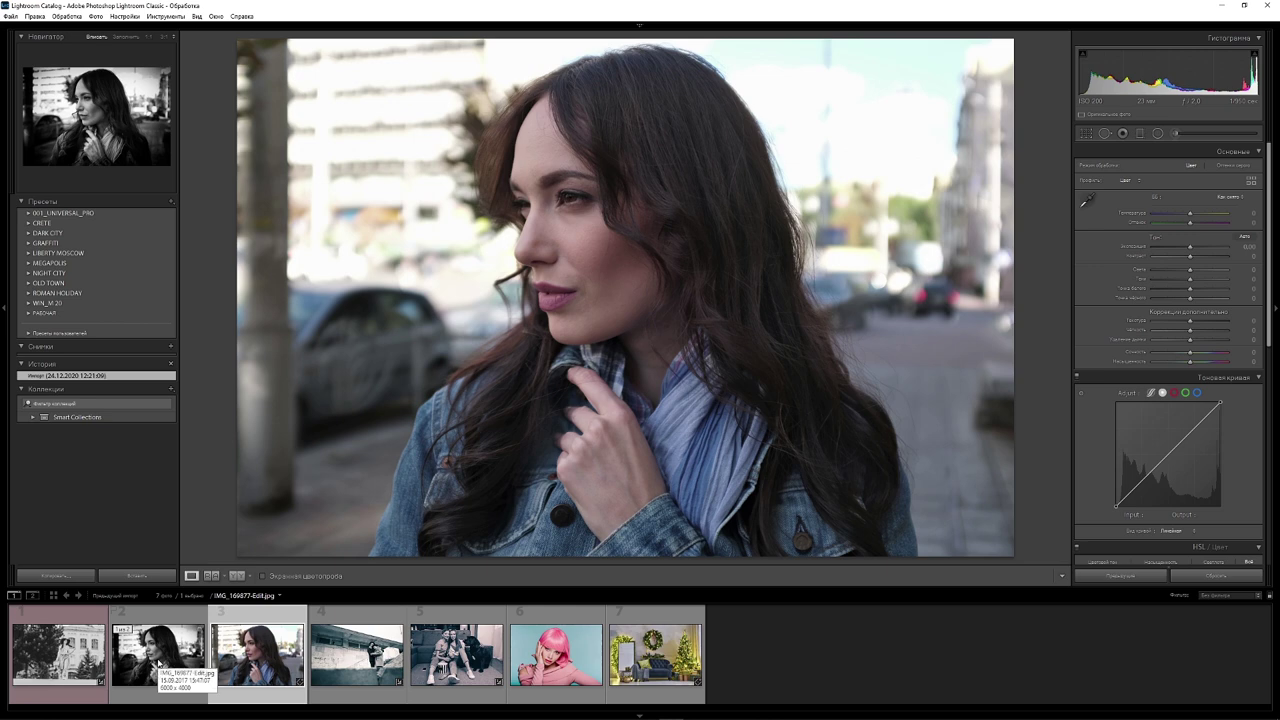
left_click(160, 664)
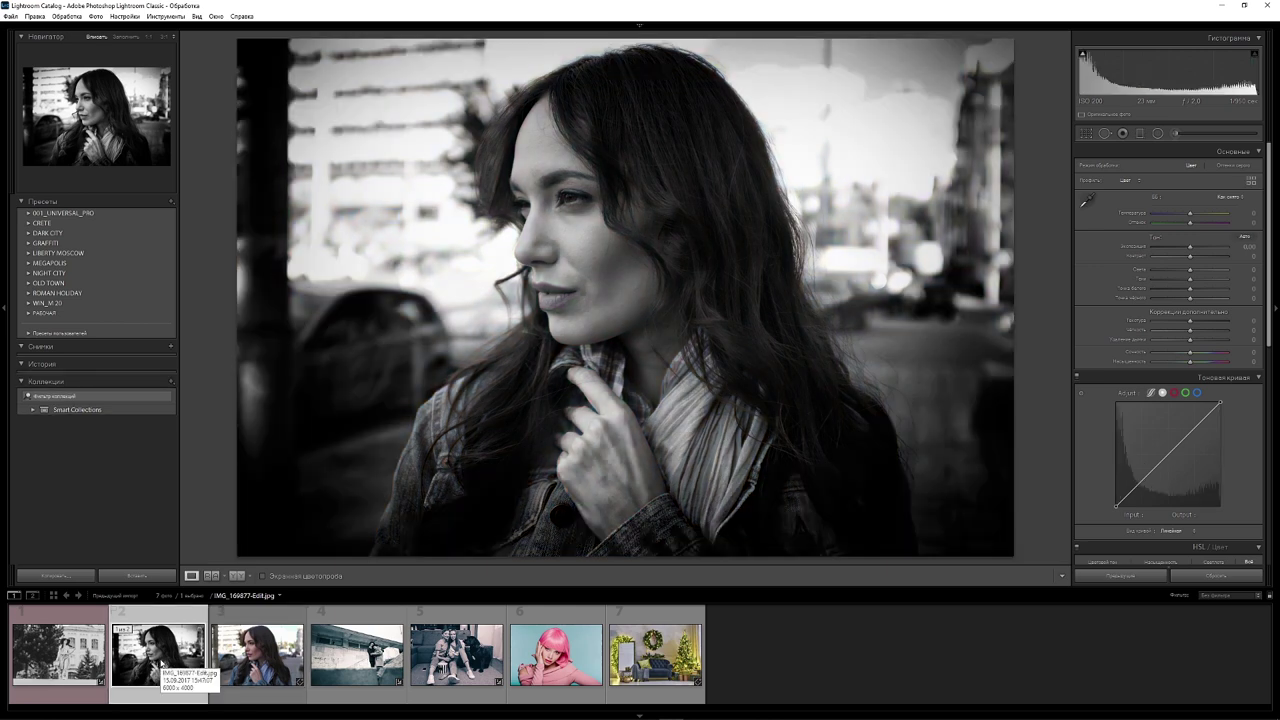
left_click(556, 655)
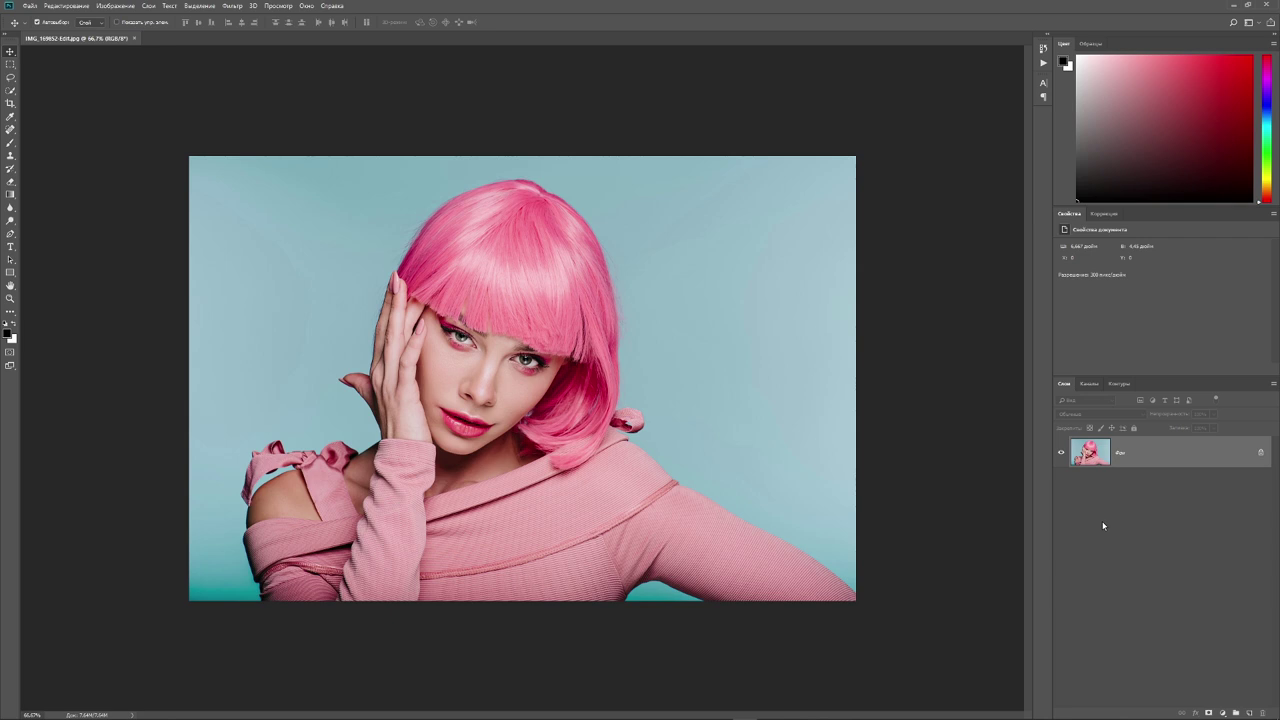
Duplicate the pink-haired portrait to layer 'Слой 1' and run Silver Efex Pro 2 on it
key("ctrl+j")
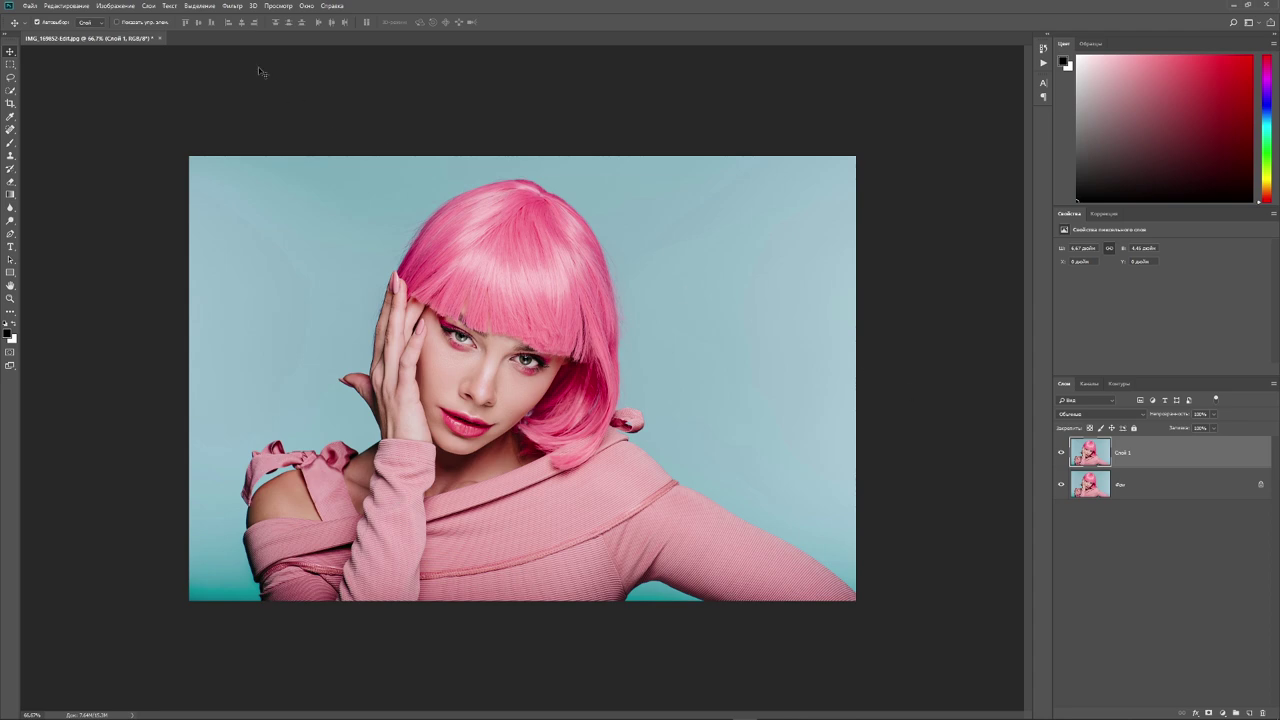
left_click(232, 6)
mouse_move(260, 219)
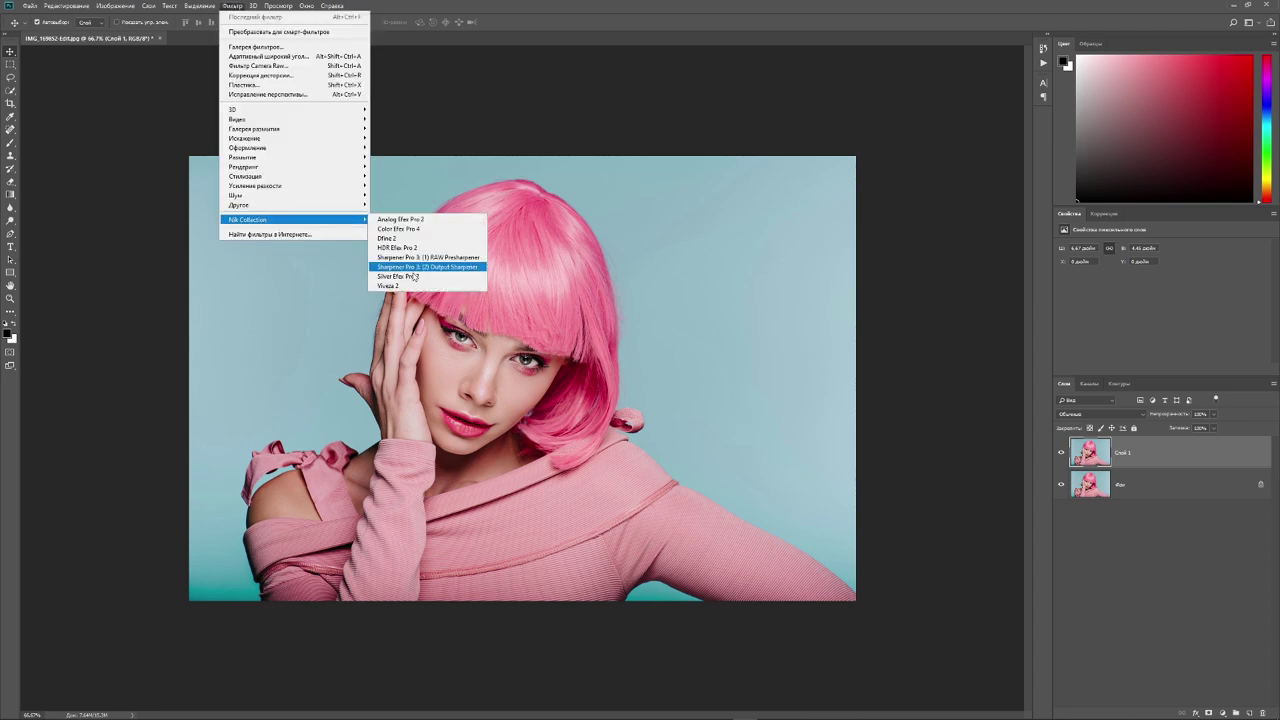
left_click(412, 275)
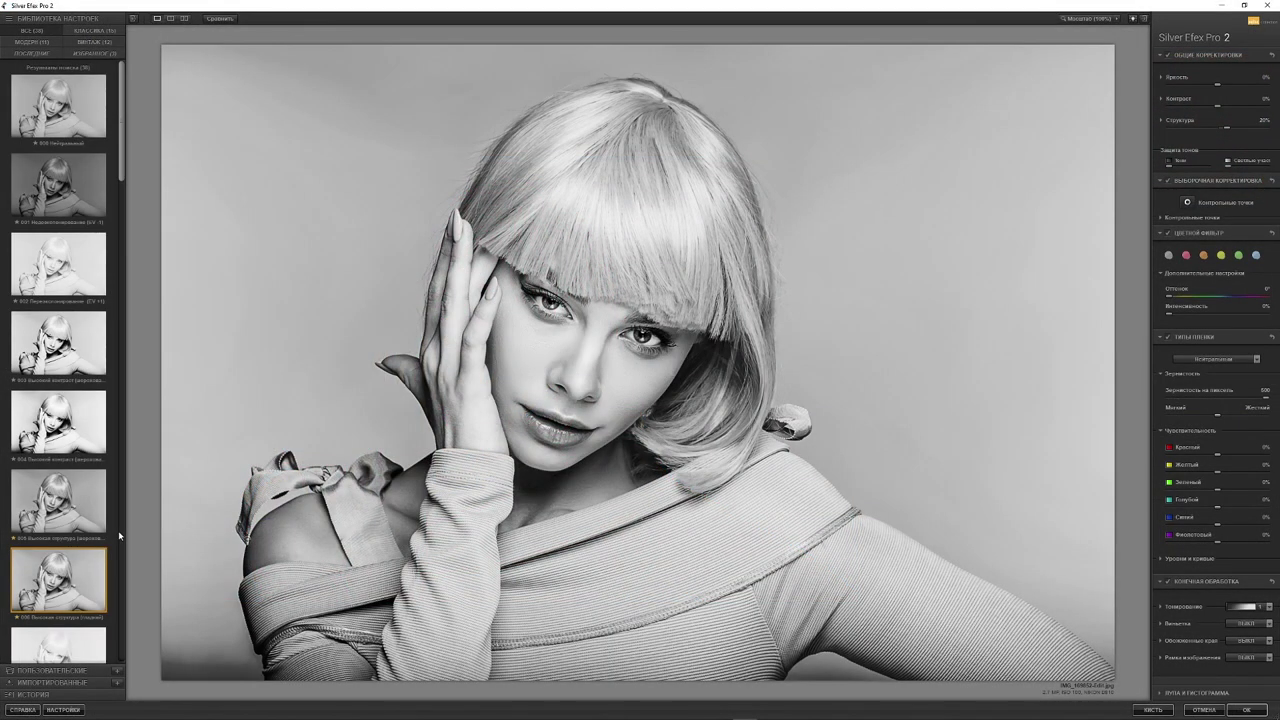